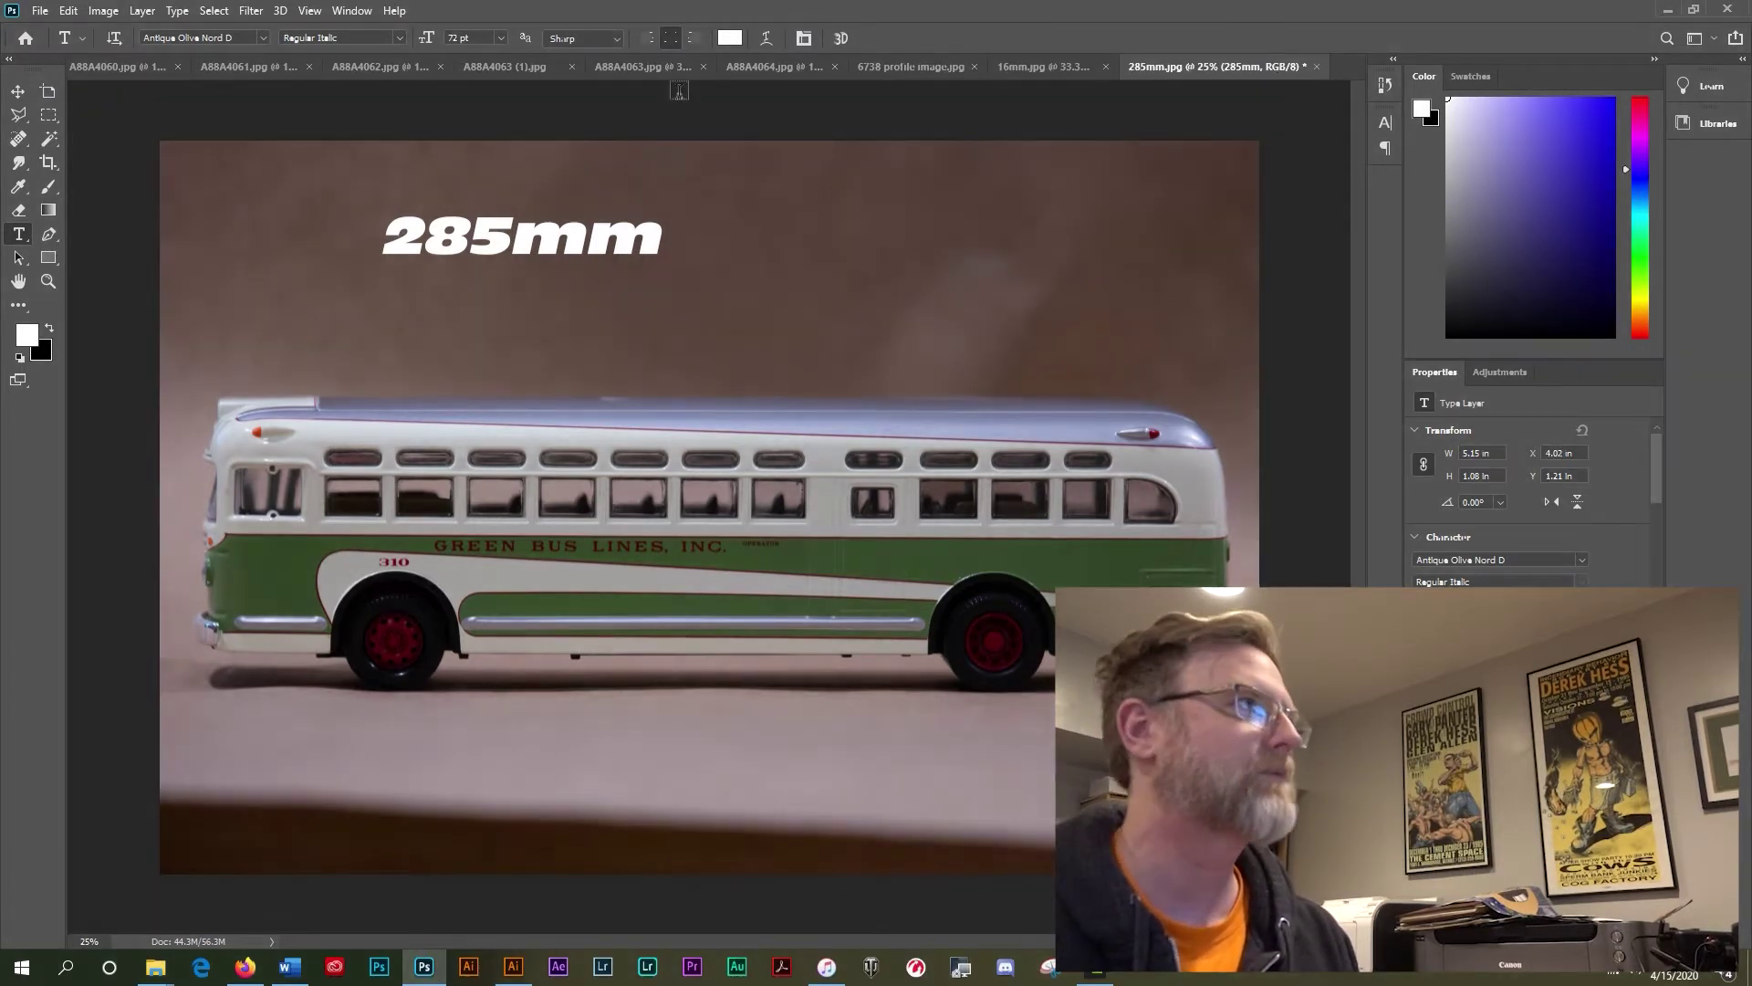
Step: Look through the open bus photos from A88A4060.jpg to A88A4064.jpg and the combined 6738 profile image
{"action": "left_click", "coordinate": [108, 64]}
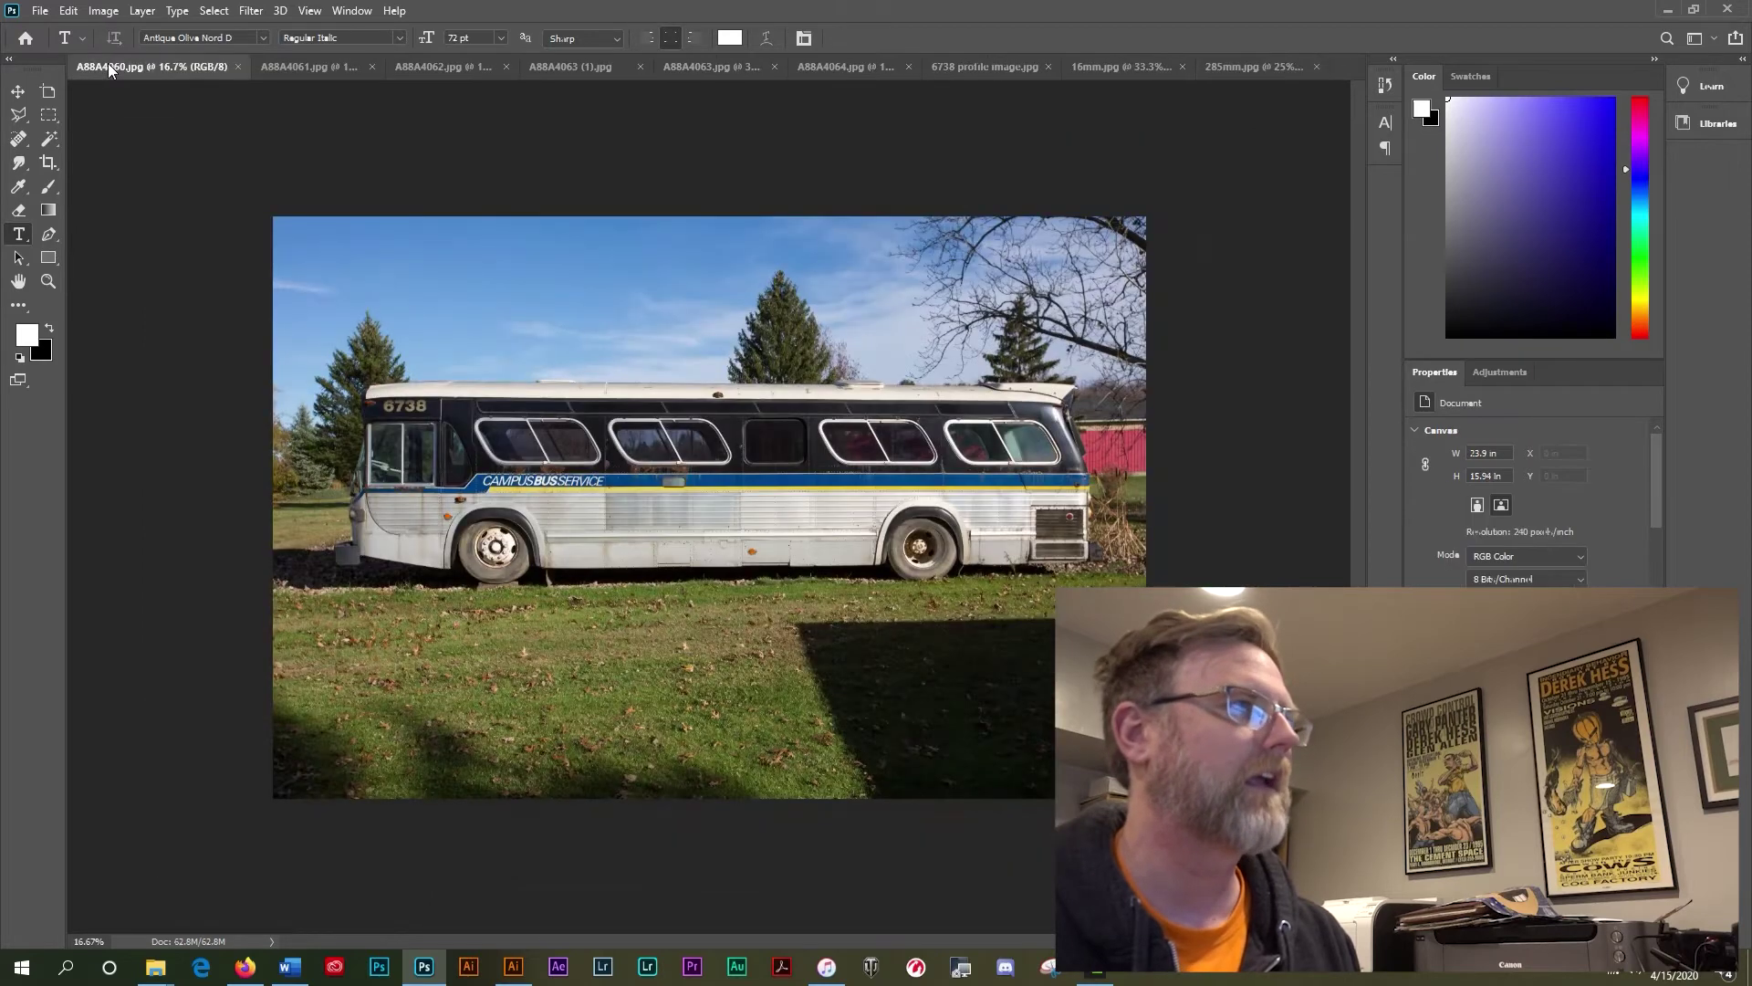
{"action": "left_click", "coordinate": [305, 68]}
{"action": "left_click", "coordinate": [430, 64]}
{"action": "left_click", "coordinate": [588, 64]}
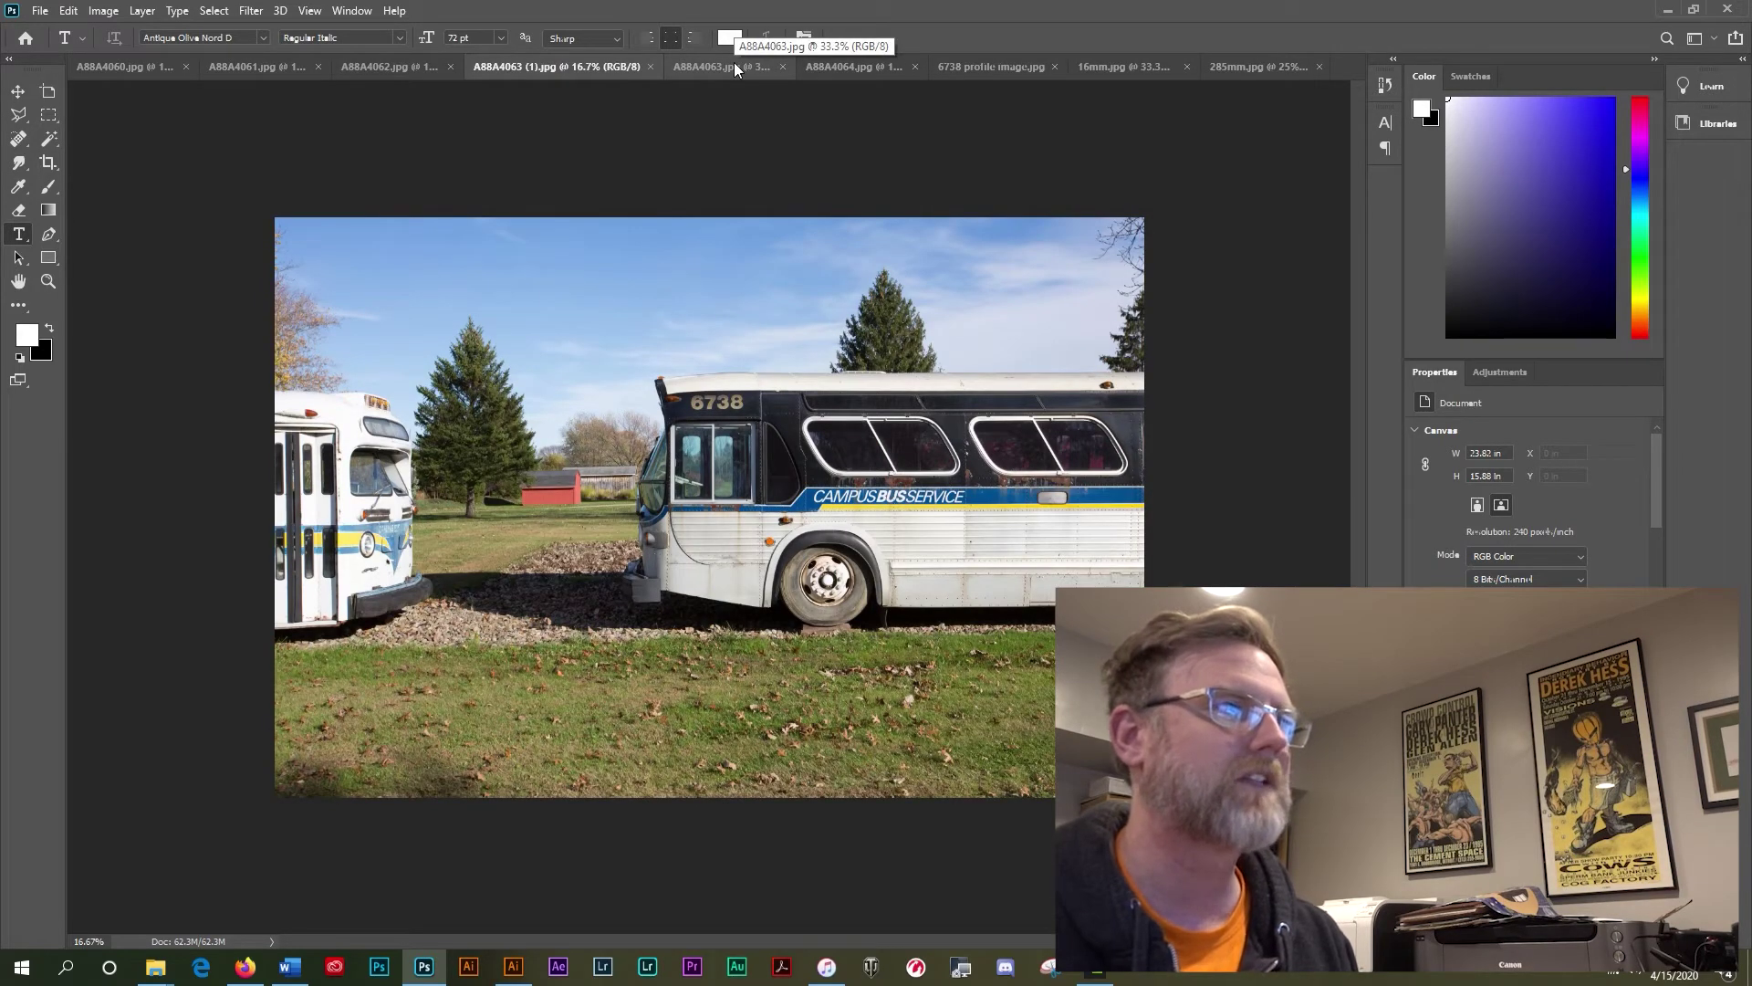
{"action": "left_click", "coordinate": [734, 62]}
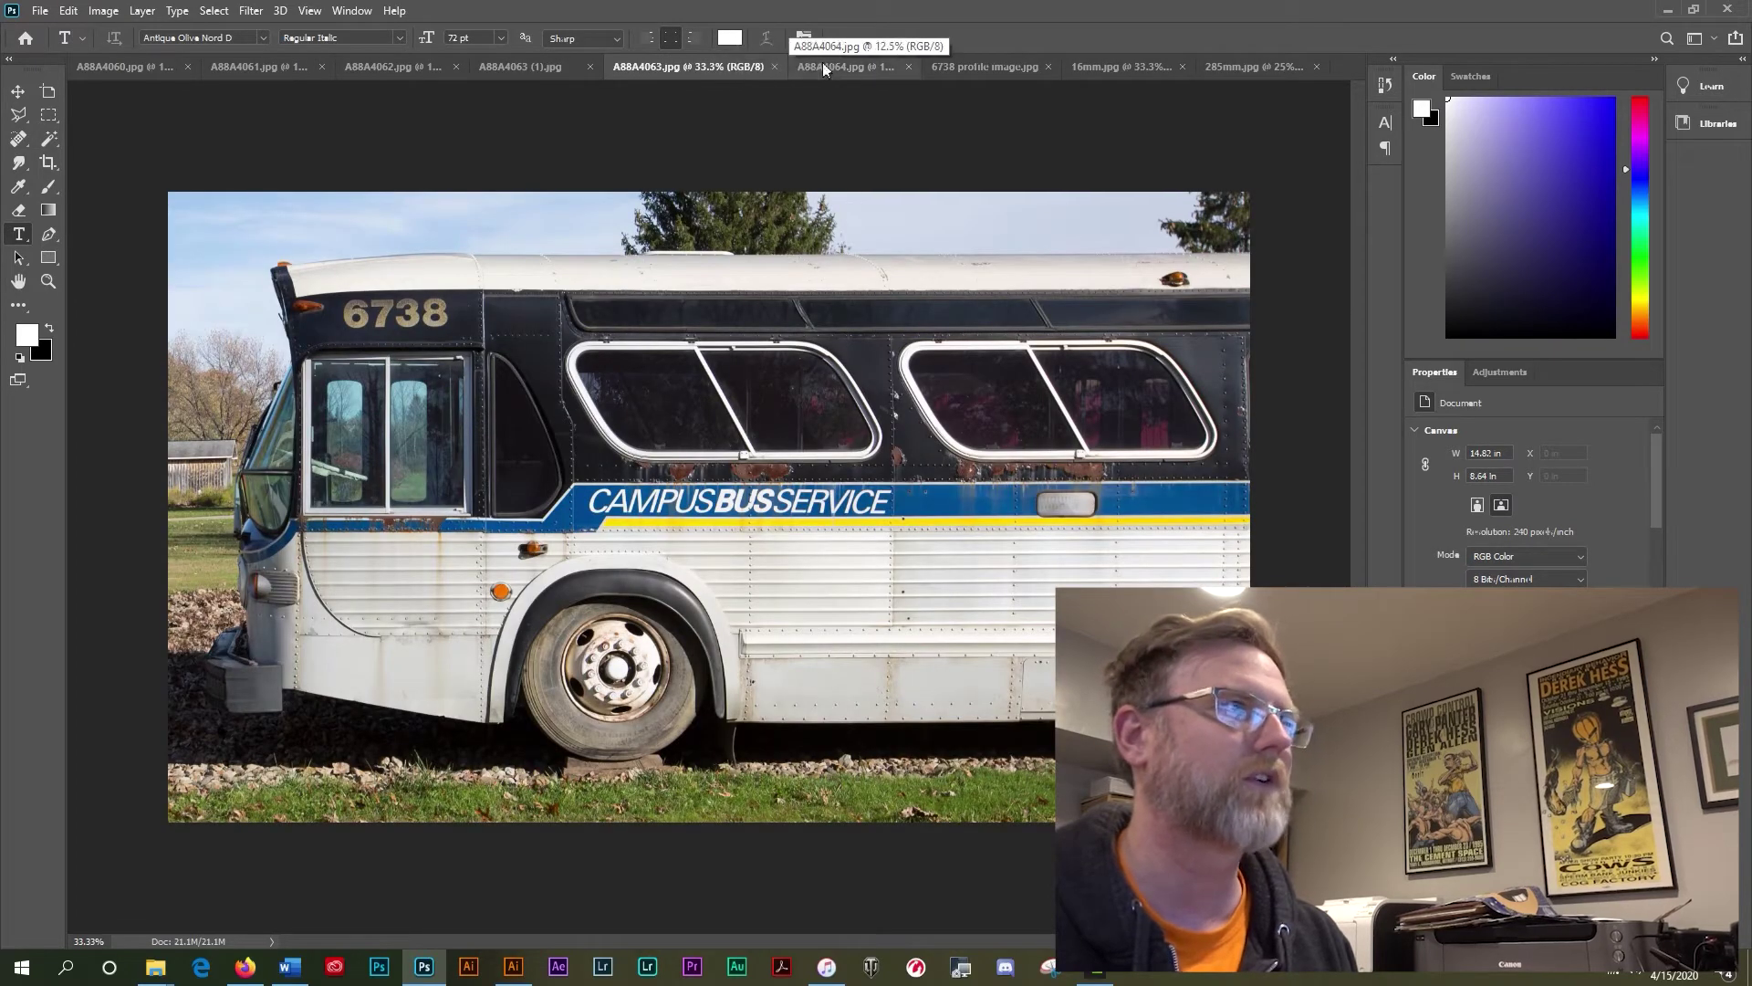
{"action": "left_click", "coordinate": [859, 64]}
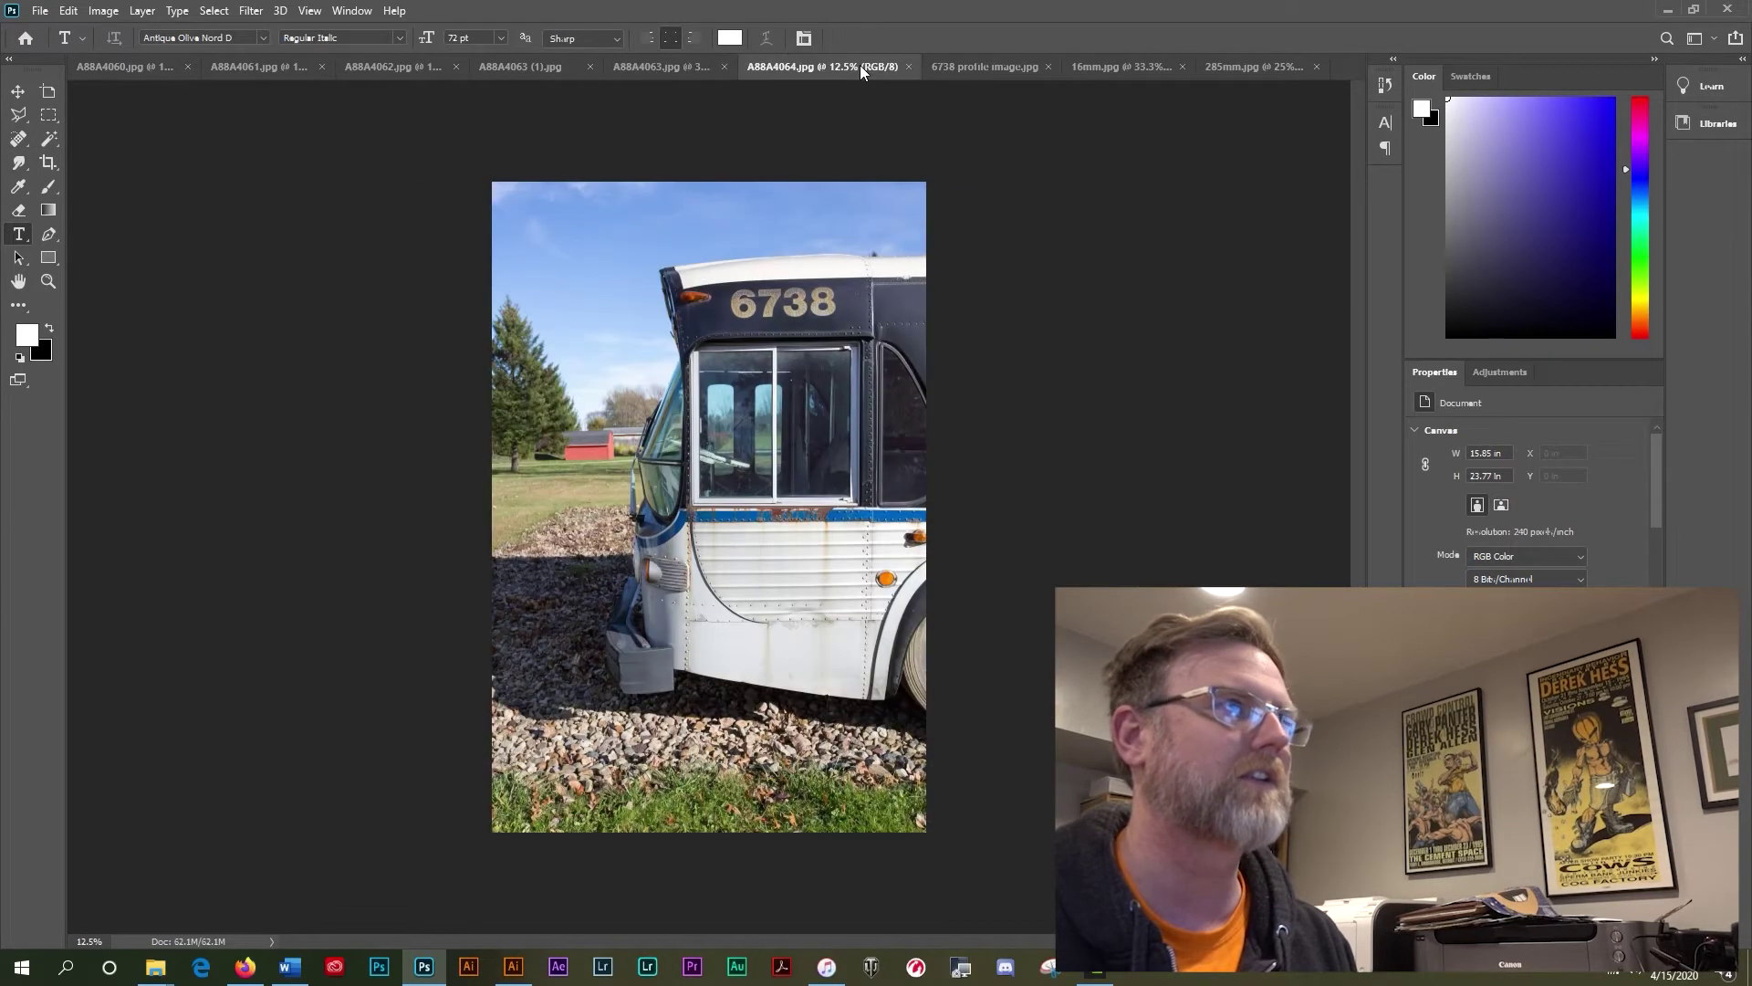
{"action": "left_click", "coordinate": [985, 68]}
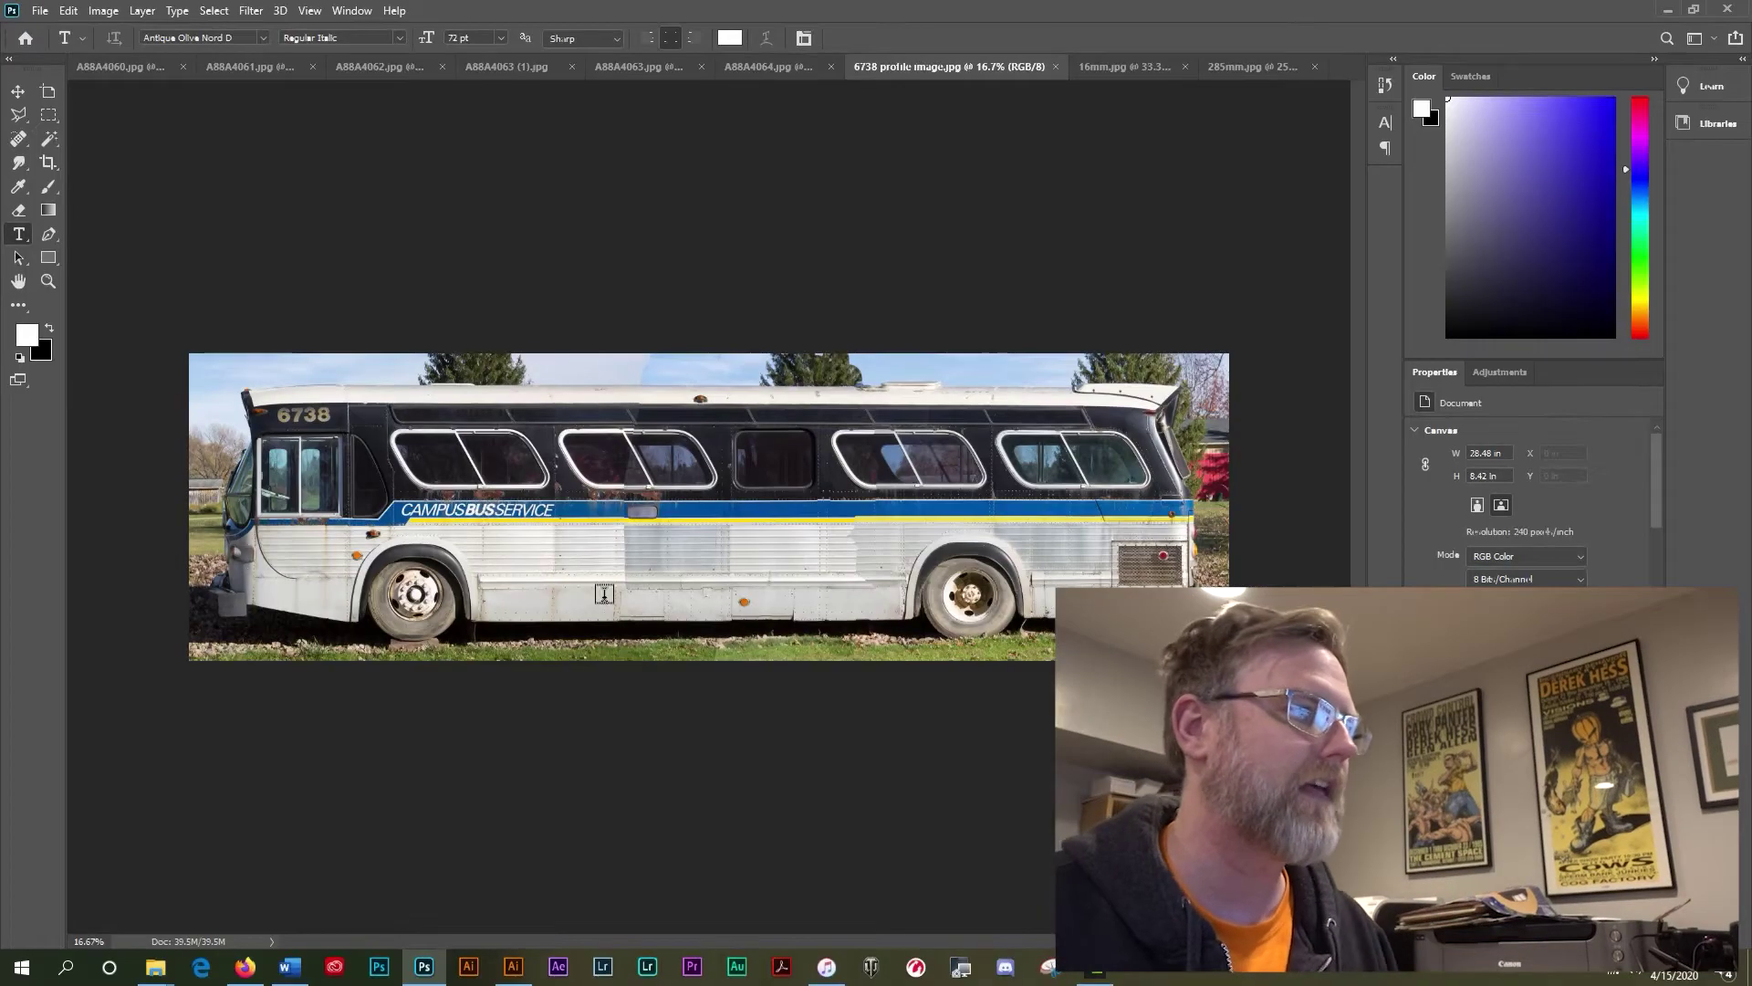
Step: Switch to Illustrator and check the contents of the TDH-4512 drawing's rear tire and side rails layers by hiding and reshowing them
{"action": "left_click", "coordinate": [508, 973]}
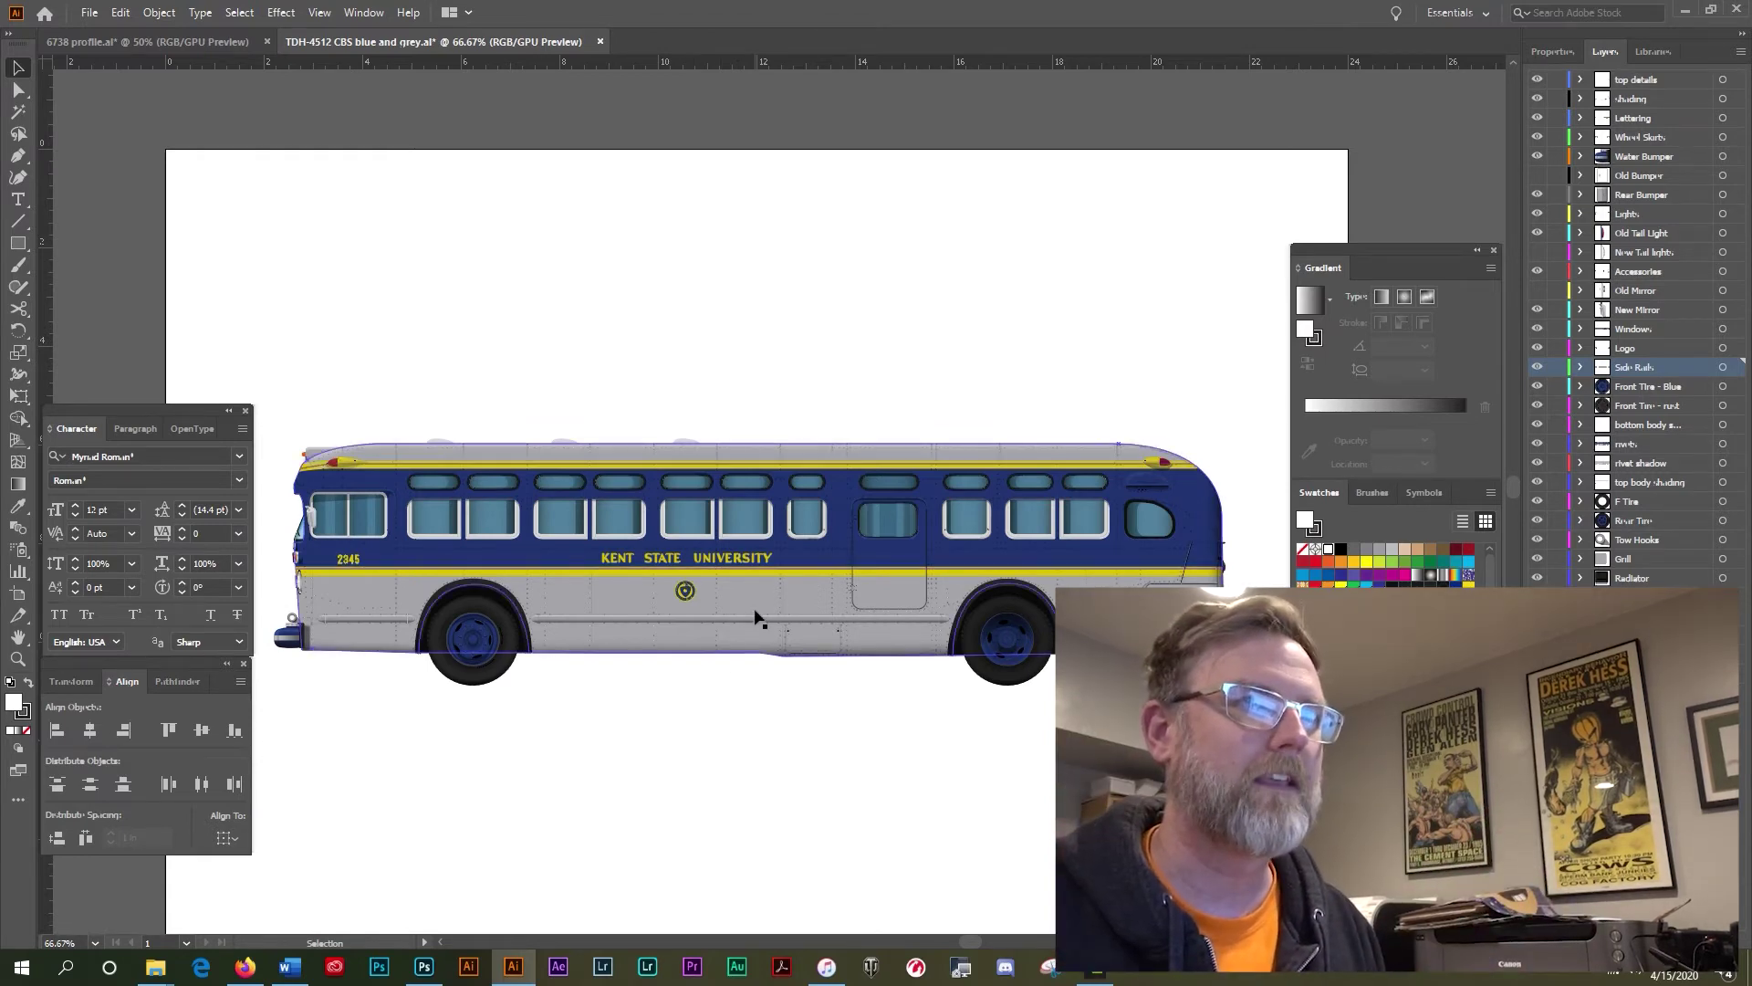
{"action": "left_click_drag", "start_coordinate": [356, 531], "coordinate": [321, 635]}
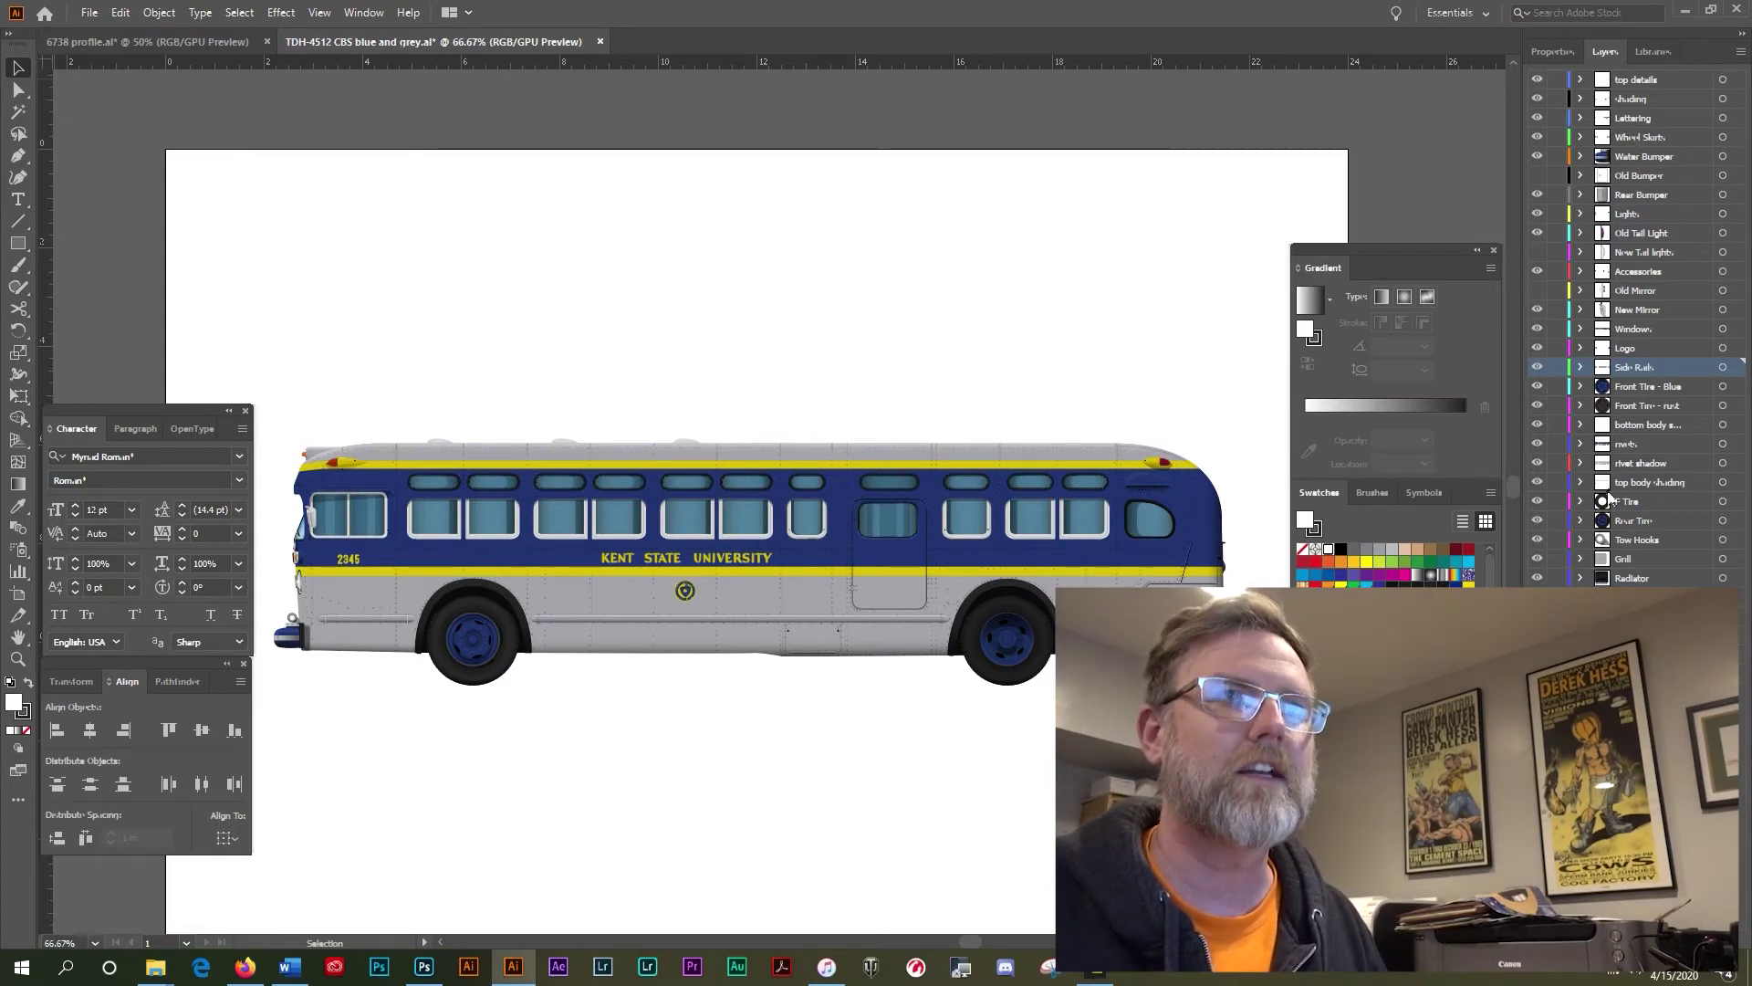
{"action": "left_click", "coordinate": [1538, 522]}
{"action": "left_click", "coordinate": [1538, 524]}
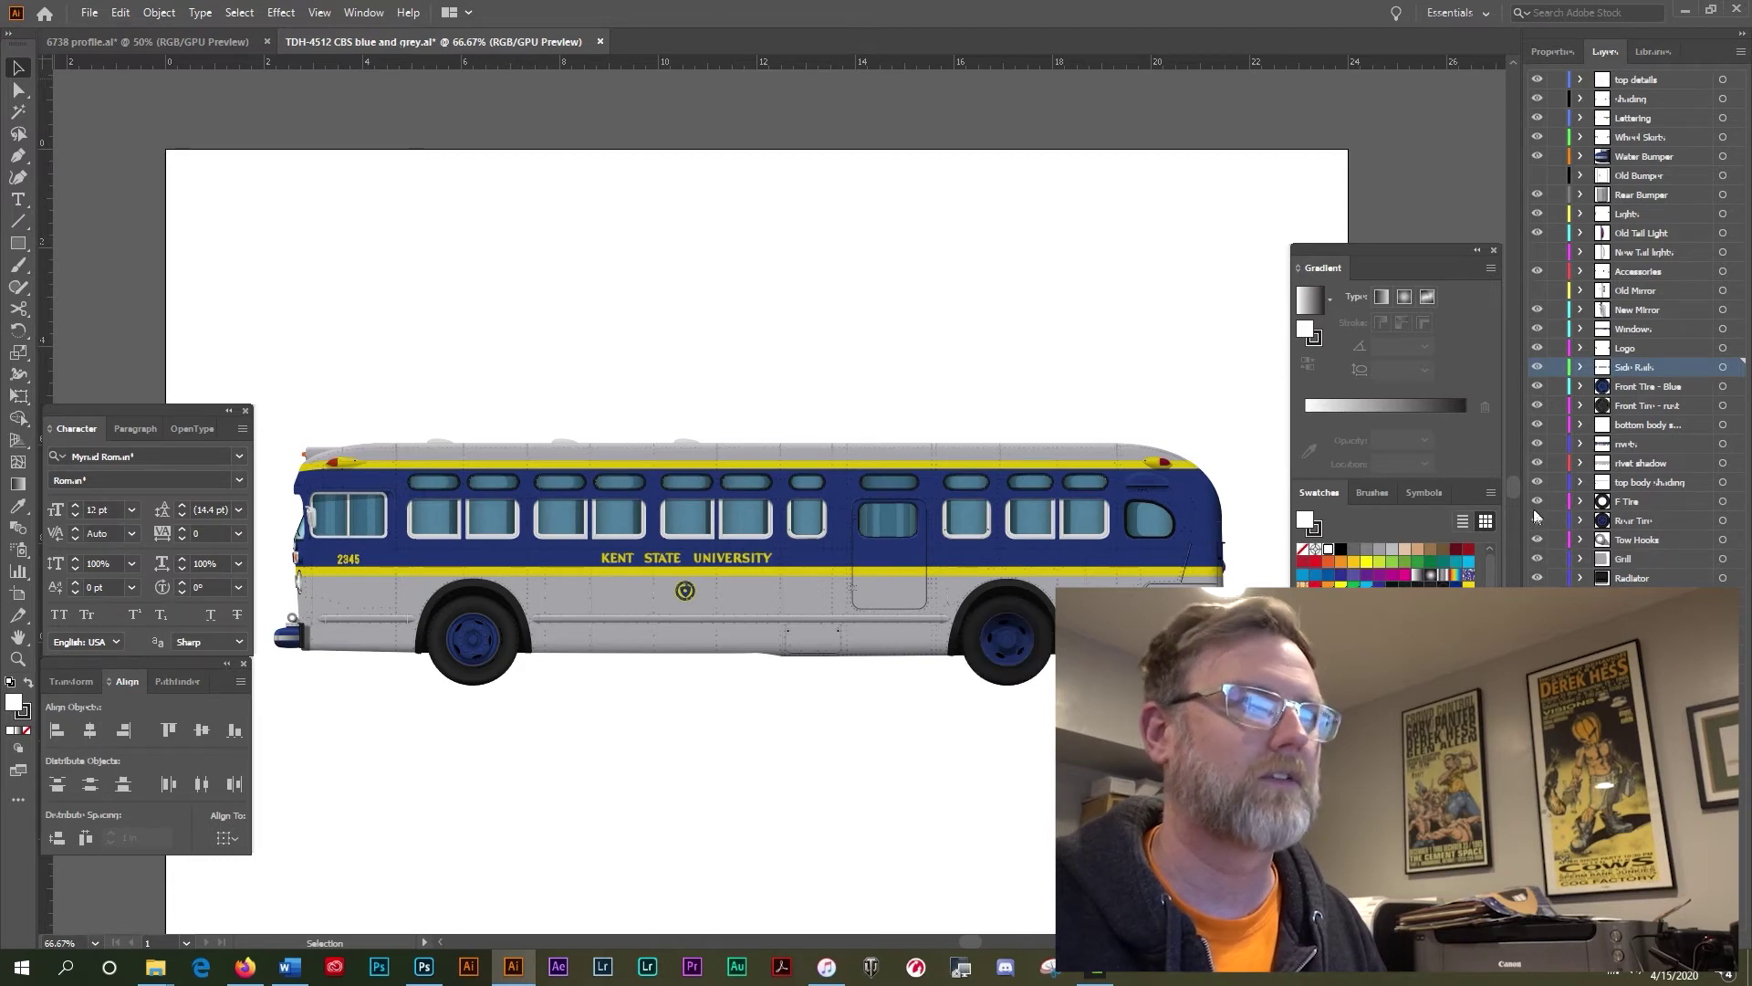
{"action": "left_click", "coordinate": [1538, 367]}
{"action": "left_click", "coordinate": [1538, 367]}
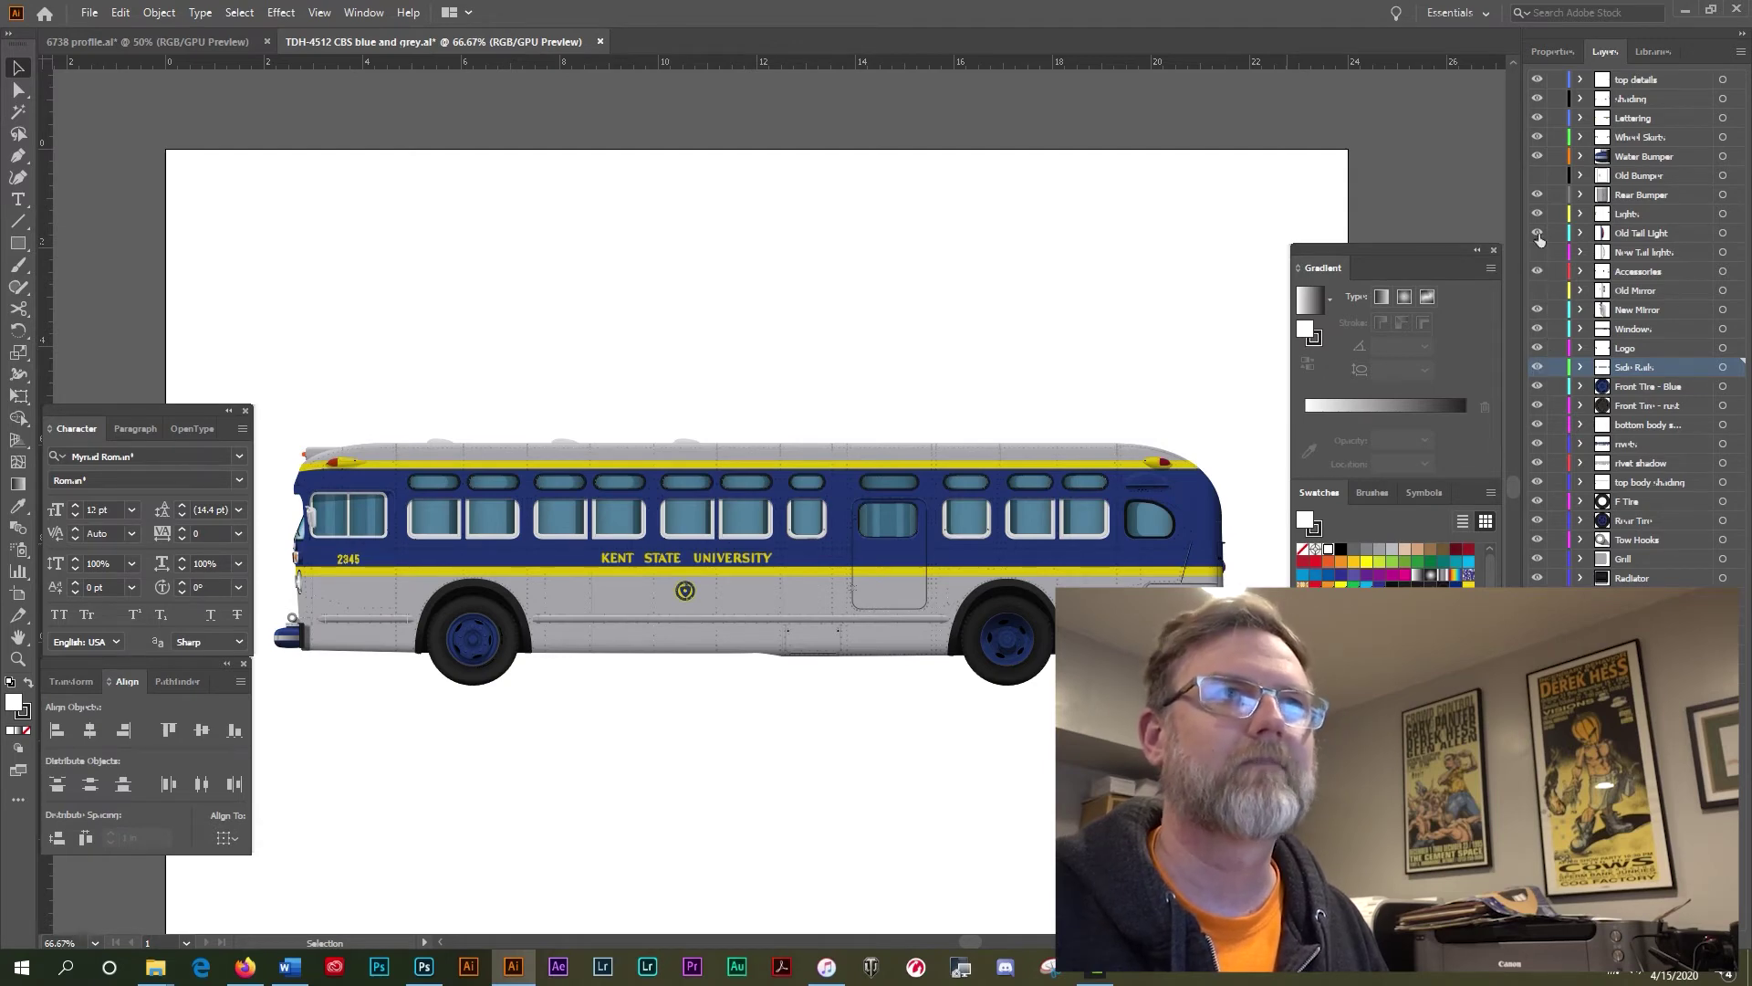
Step: Check what the Accessories, bumper, Lettering and shading layers contain by toggling their visibility
{"action": "left_click", "coordinate": [1538, 271]}
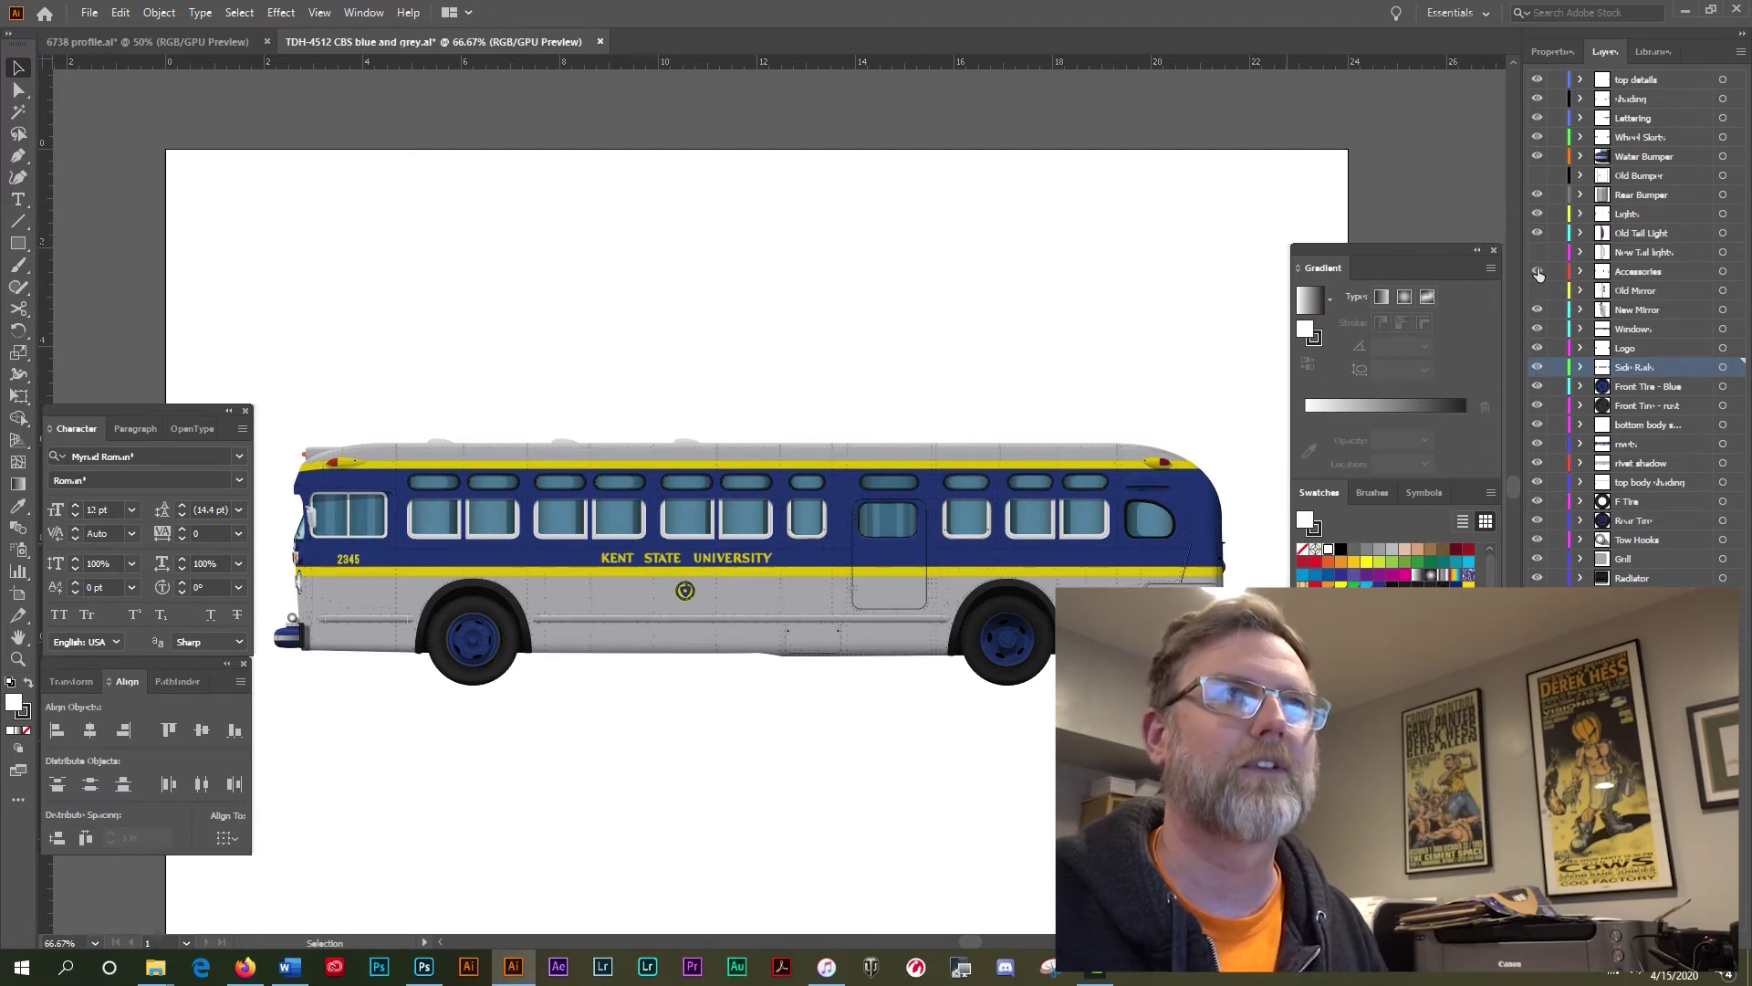
{"action": "left_click", "coordinate": [1537, 157]}
{"action": "left_click", "coordinate": [1539, 157]}
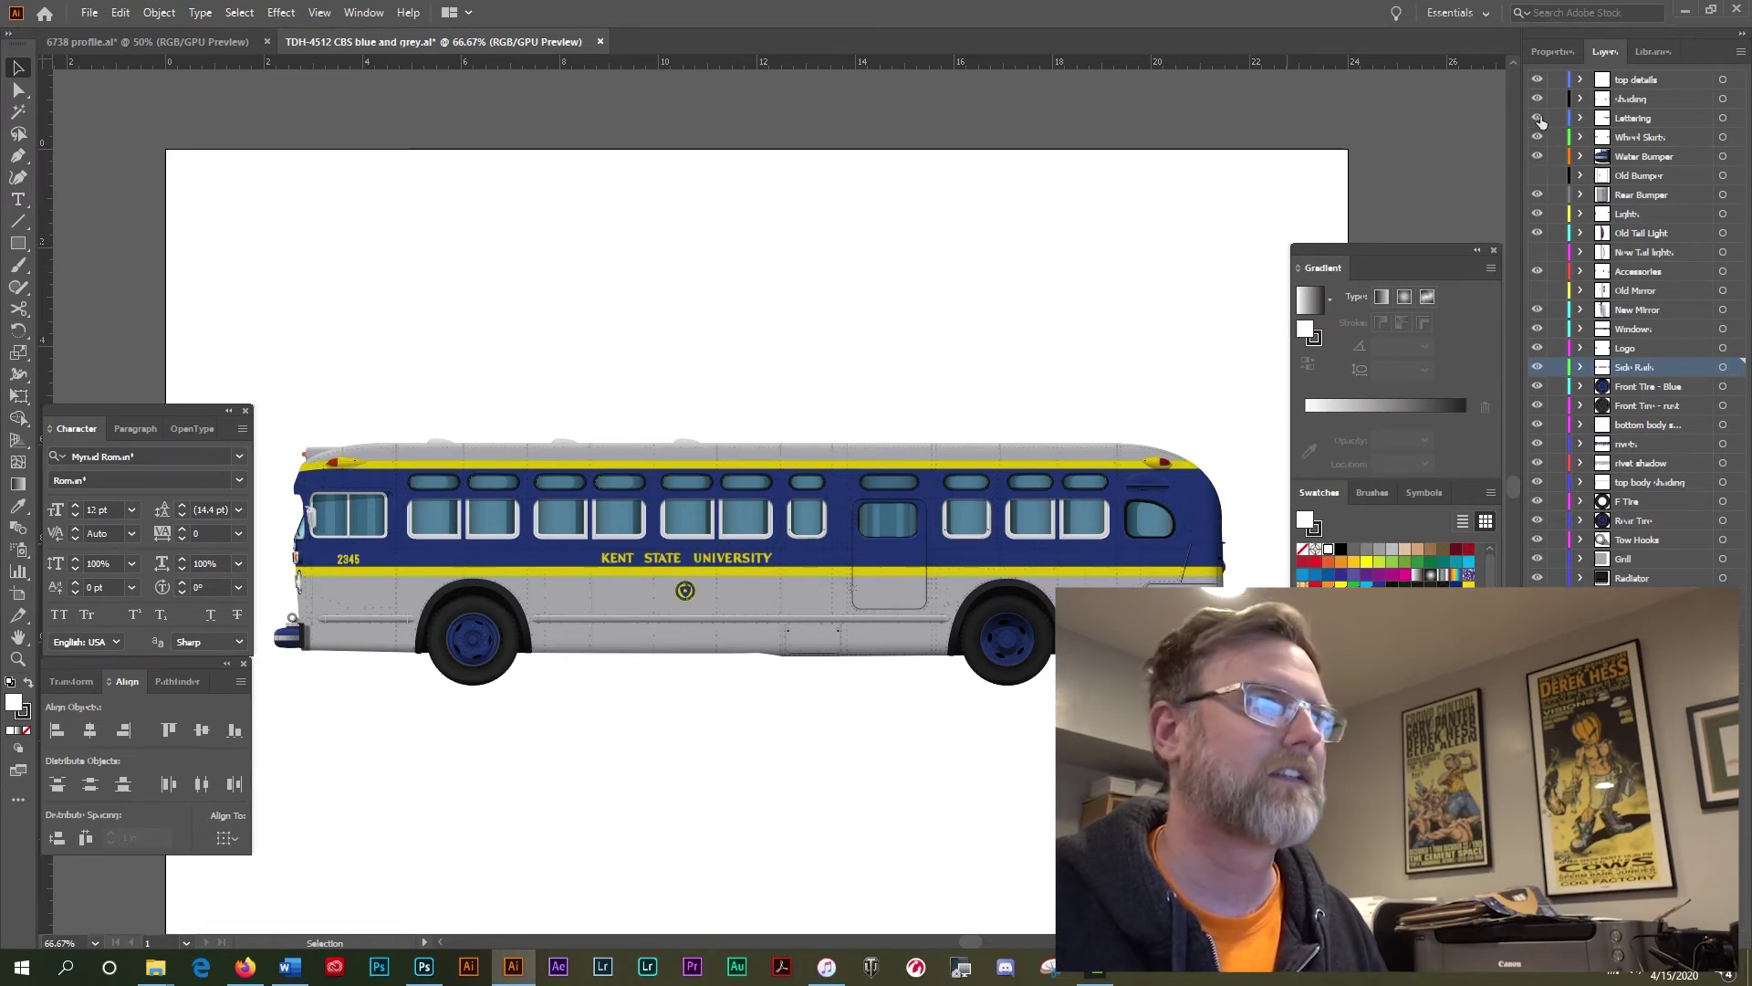
{"action": "left_click", "coordinate": [1539, 119]}
{"action": "left_click", "coordinate": [1539, 119]}
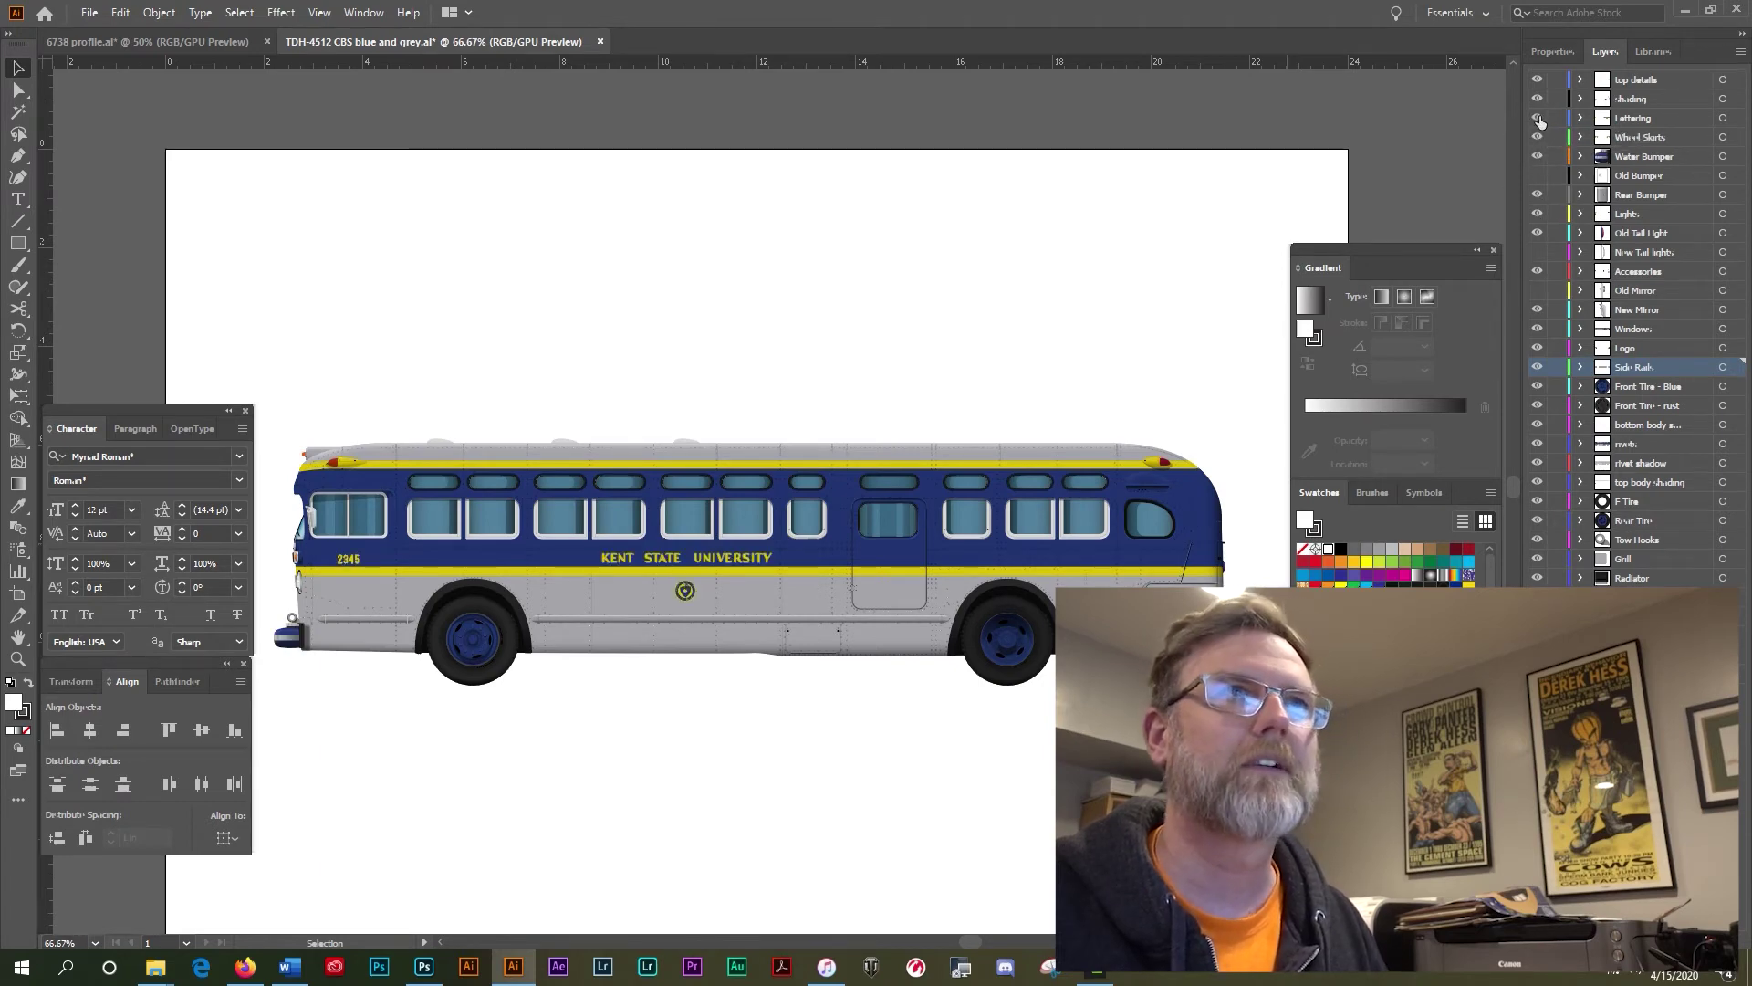
{"action": "left_click", "coordinate": [1538, 98]}
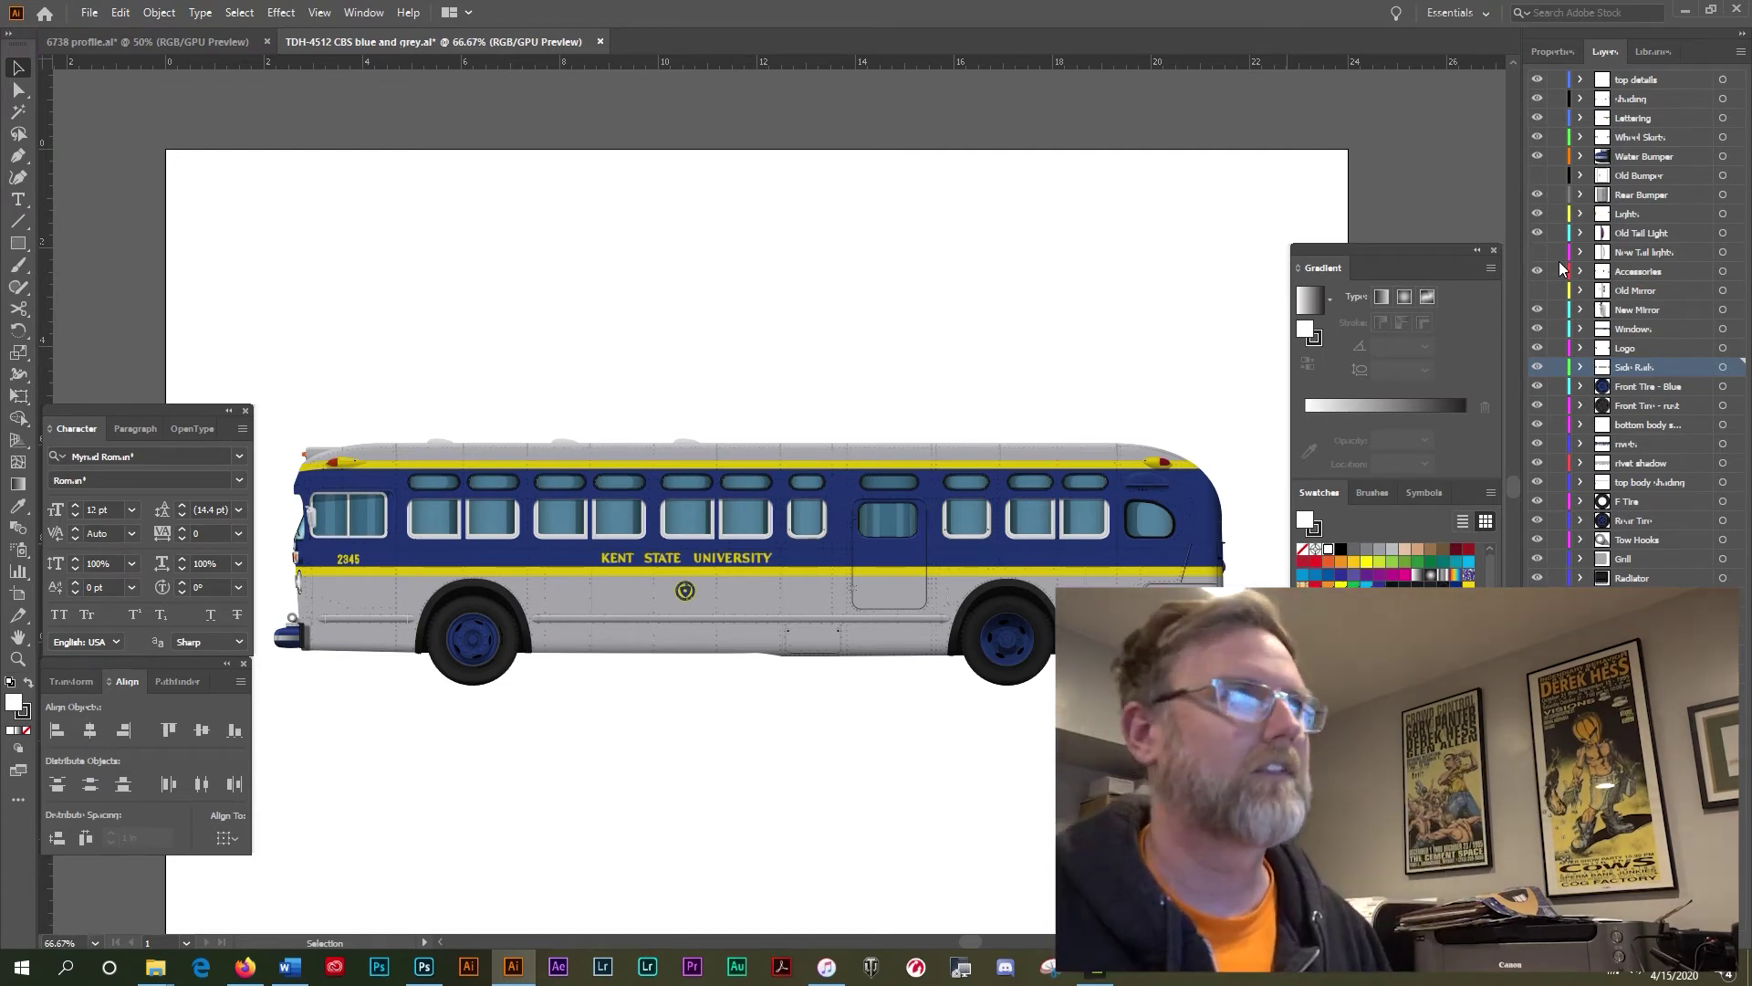
Step: Bring up the 6738 profile drawing and hide its locked photo layer to isolate the traced line work
{"action": "left_click", "coordinate": [132, 53]}
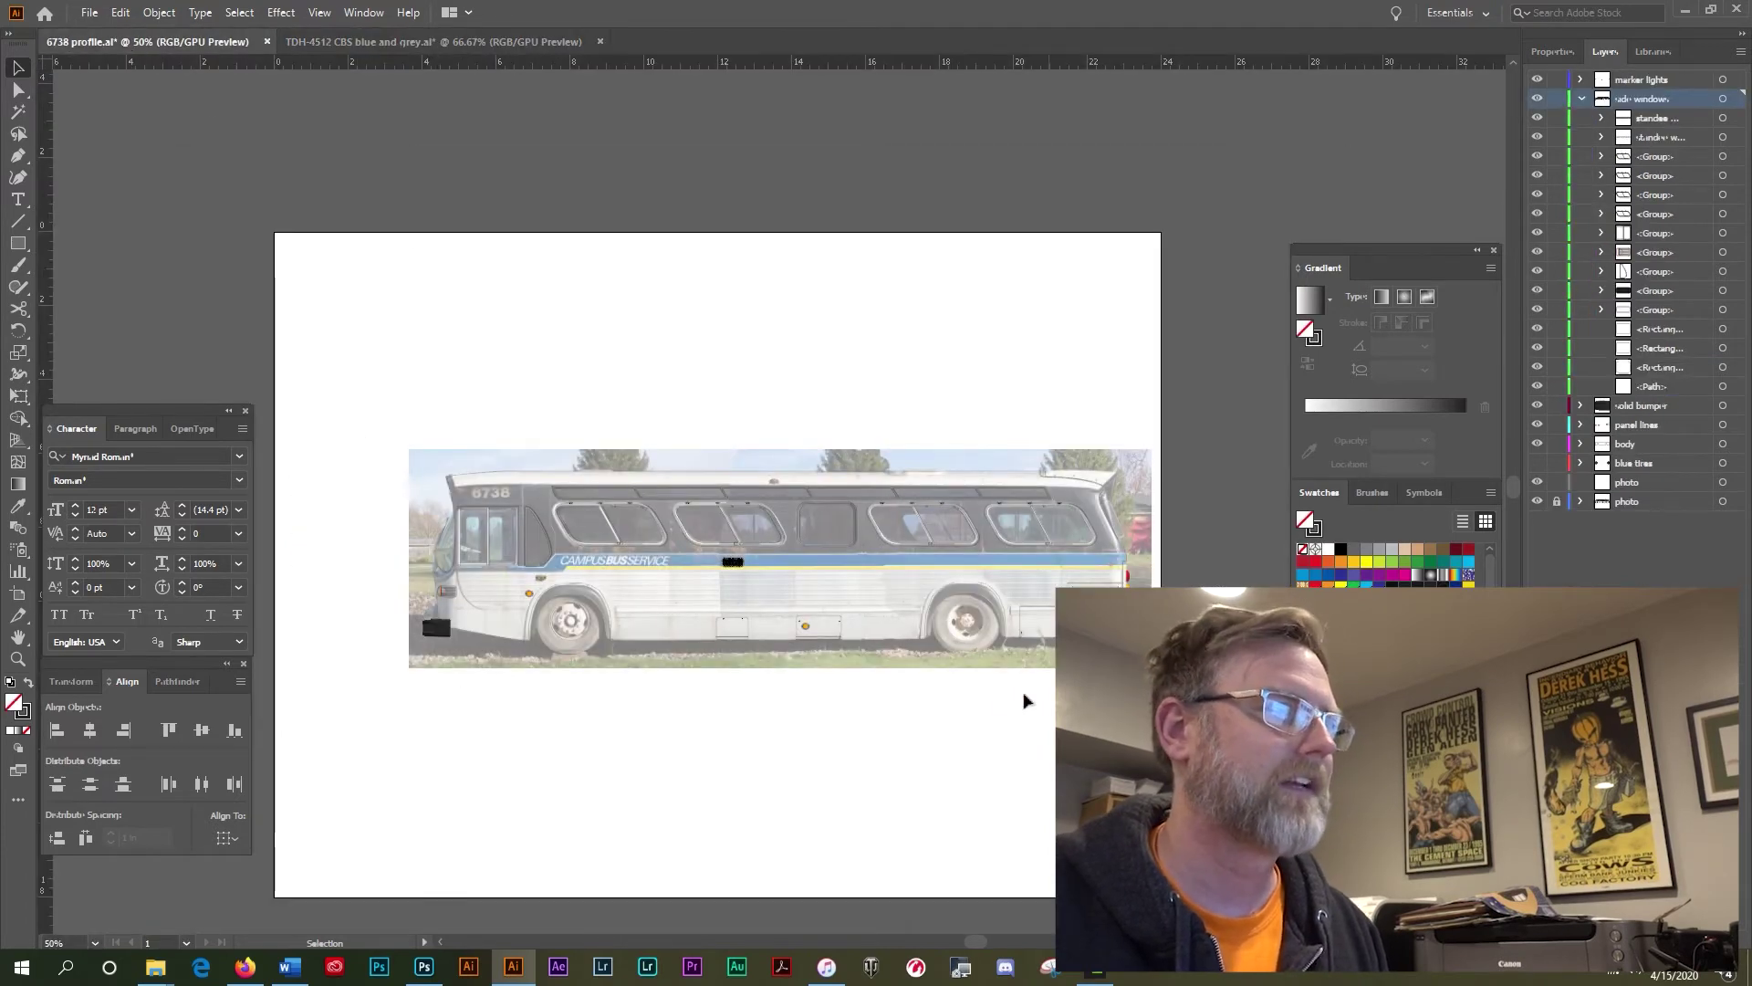
{"action": "key", "text": "ctrl+plus"}
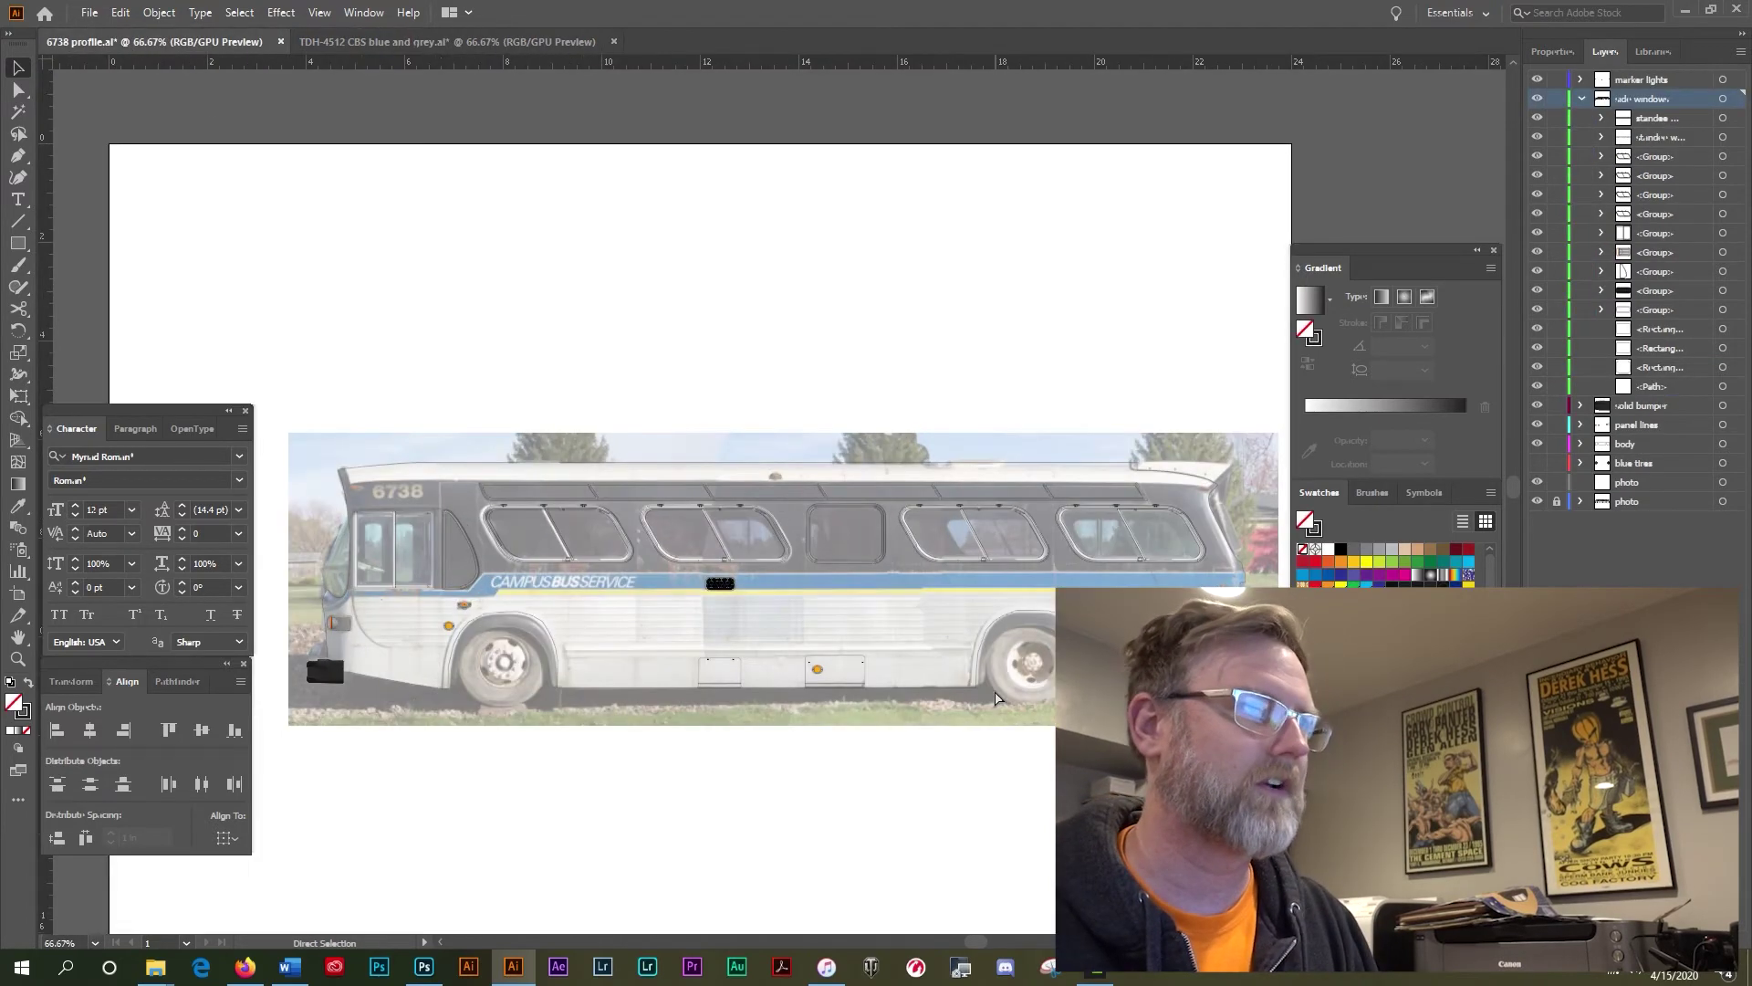
{"action": "scroll", "coordinate": [994, 696], "scroll_direction": "up", "scroll_amount": 1}
{"action": "scroll", "coordinate": [566, 567], "scroll_direction": "down", "scroll_amount": 4}
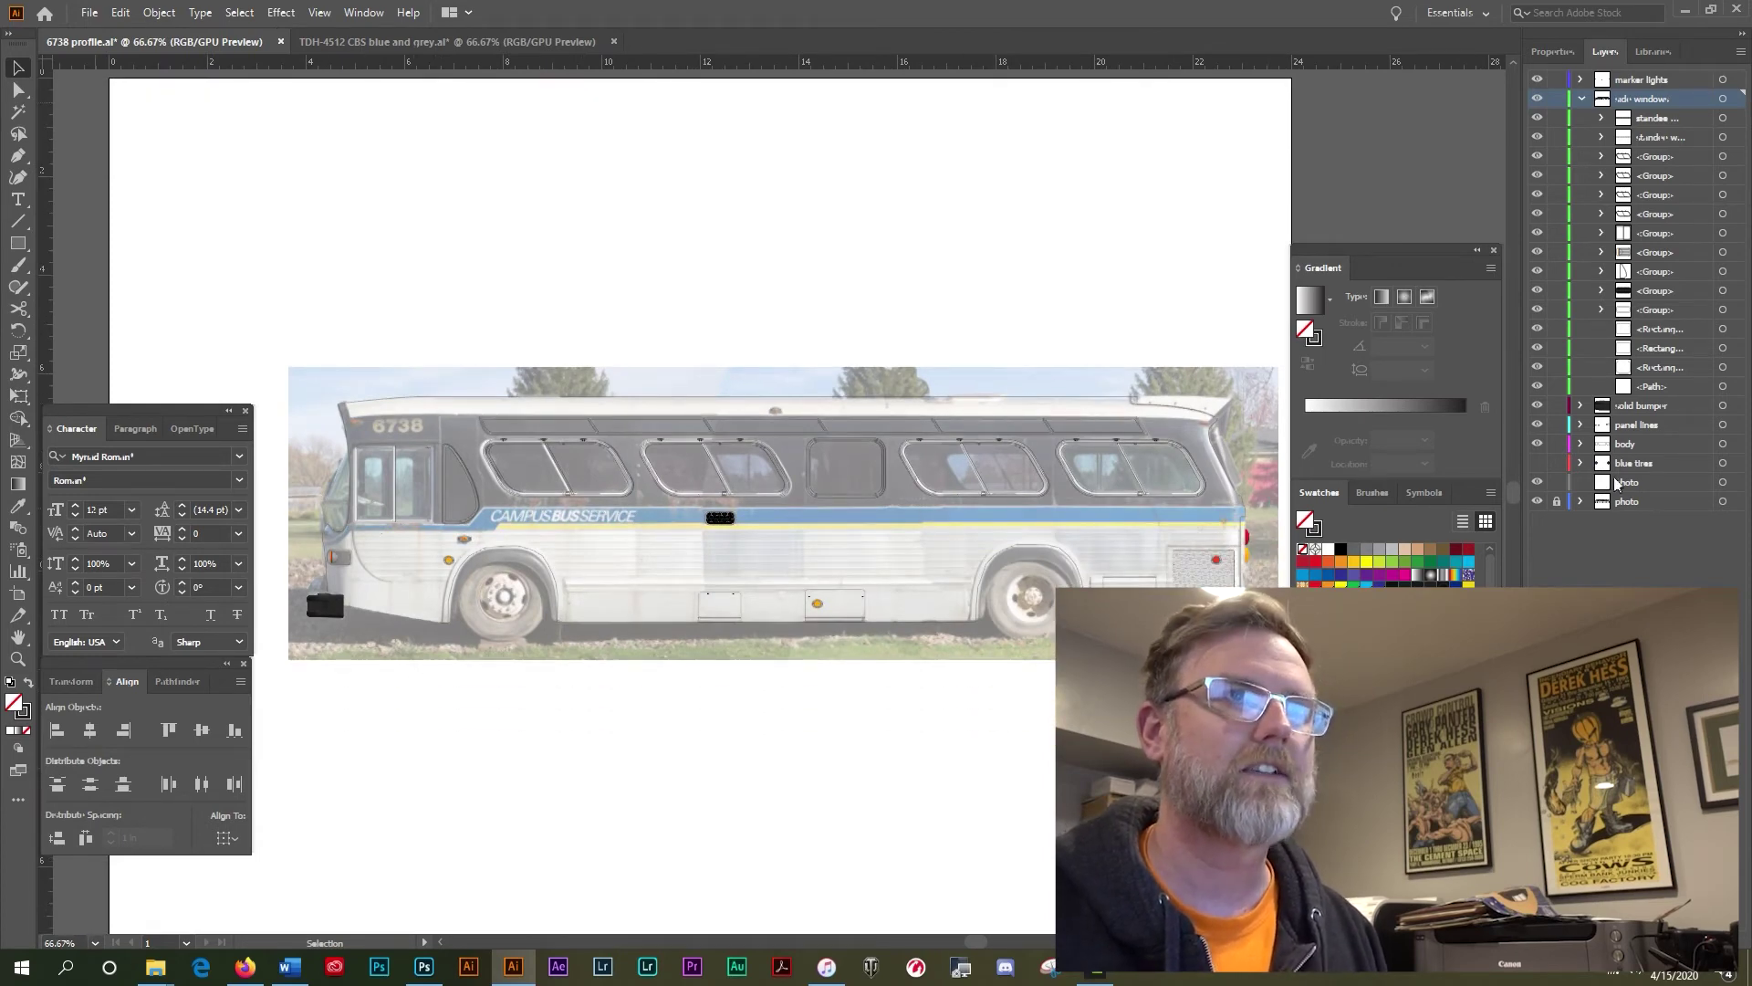
{"action": "left_click", "coordinate": [1534, 502]}
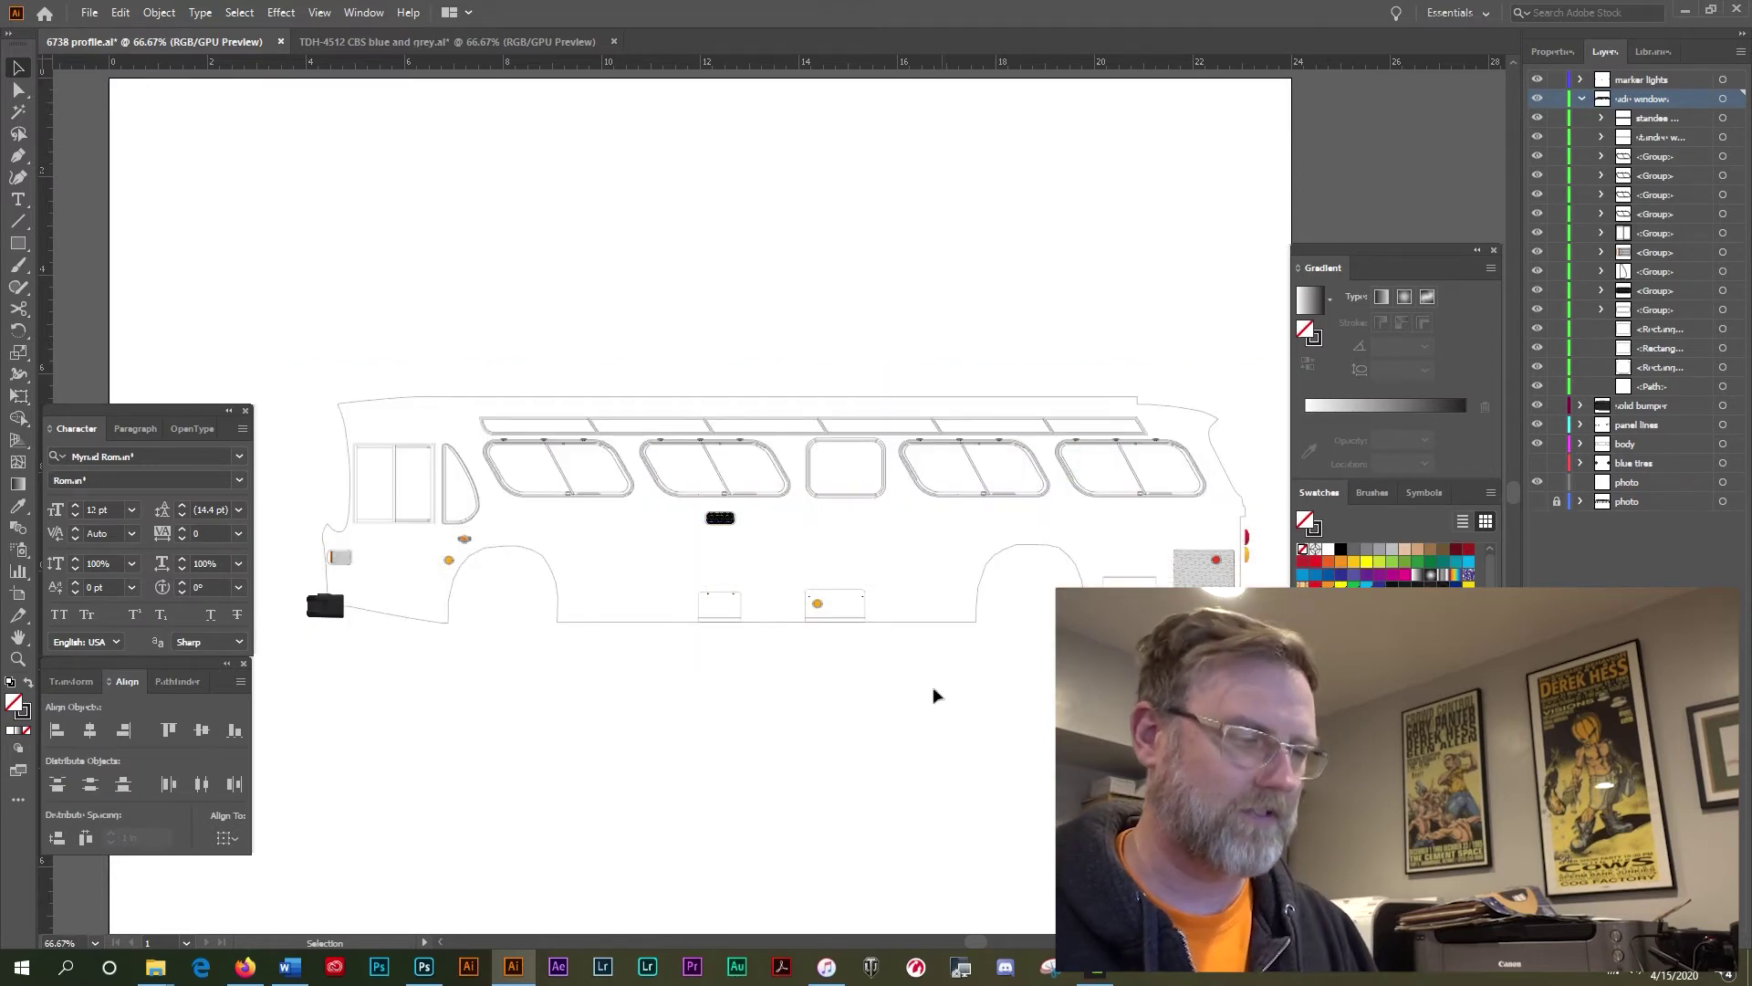
Step: Examine the traced line work of the side windows, lower access panels and rear grille, as well as the overall bus outline
{"action": "key", "text": "ctrl+plus"}
{"action": "key", "text": "ctrl+plus"}
{"action": "key", "text": "ctrl+plus"}
{"action": "scroll", "coordinate": [931, 703], "scroll_direction": "up", "scroll_amount": 2}
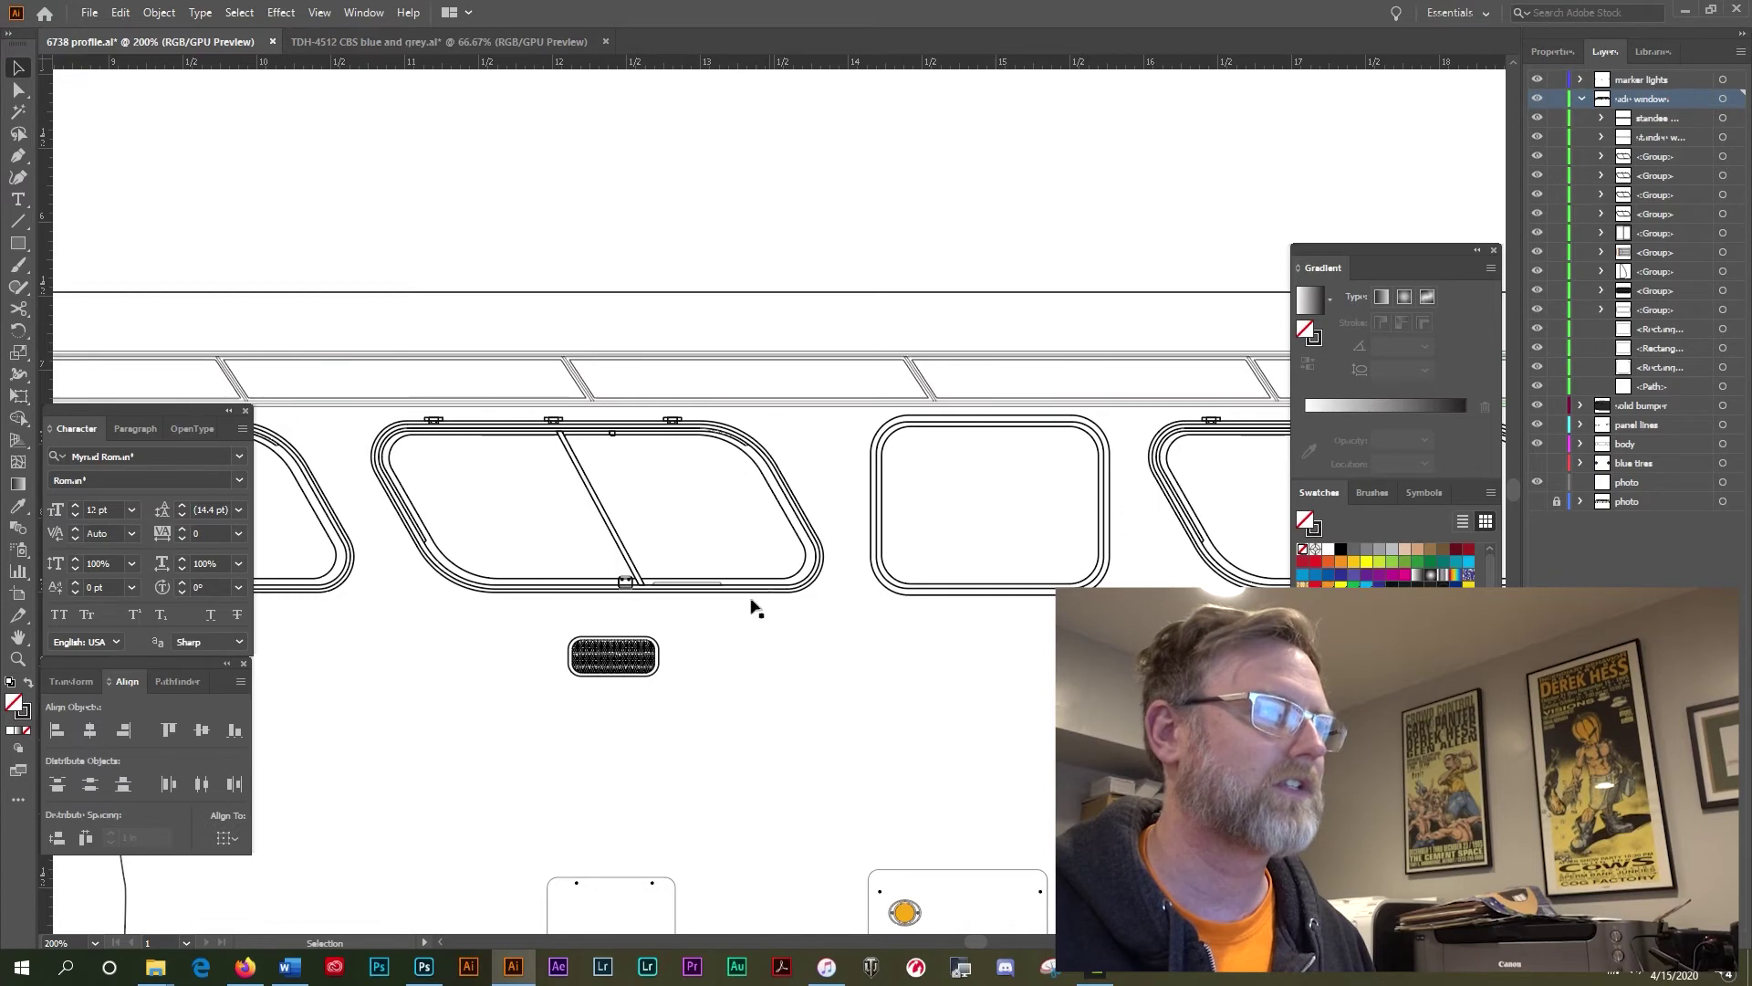
{"action": "scroll", "coordinate": [912, 732], "scroll_direction": "down", "scroll_amount": 3}
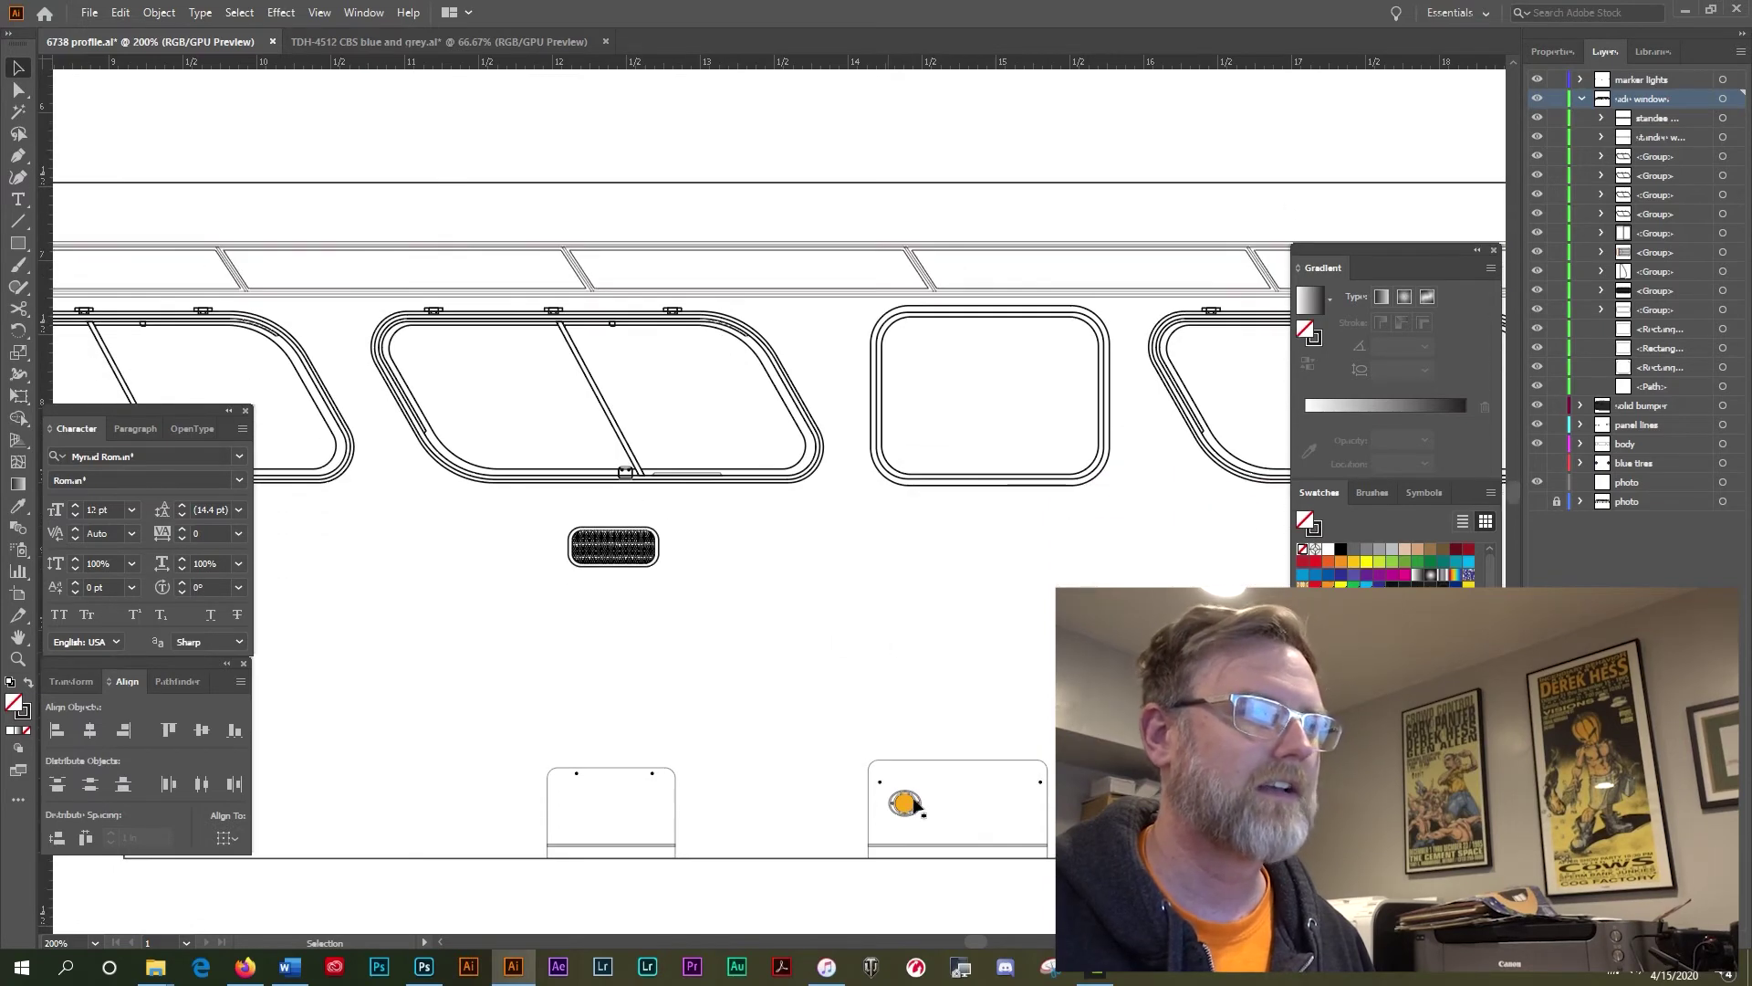
{"action": "key", "text": "a"}
{"action": "scroll", "coordinate": [776, 456], "scroll_direction": "right", "scroll_amount": 10}
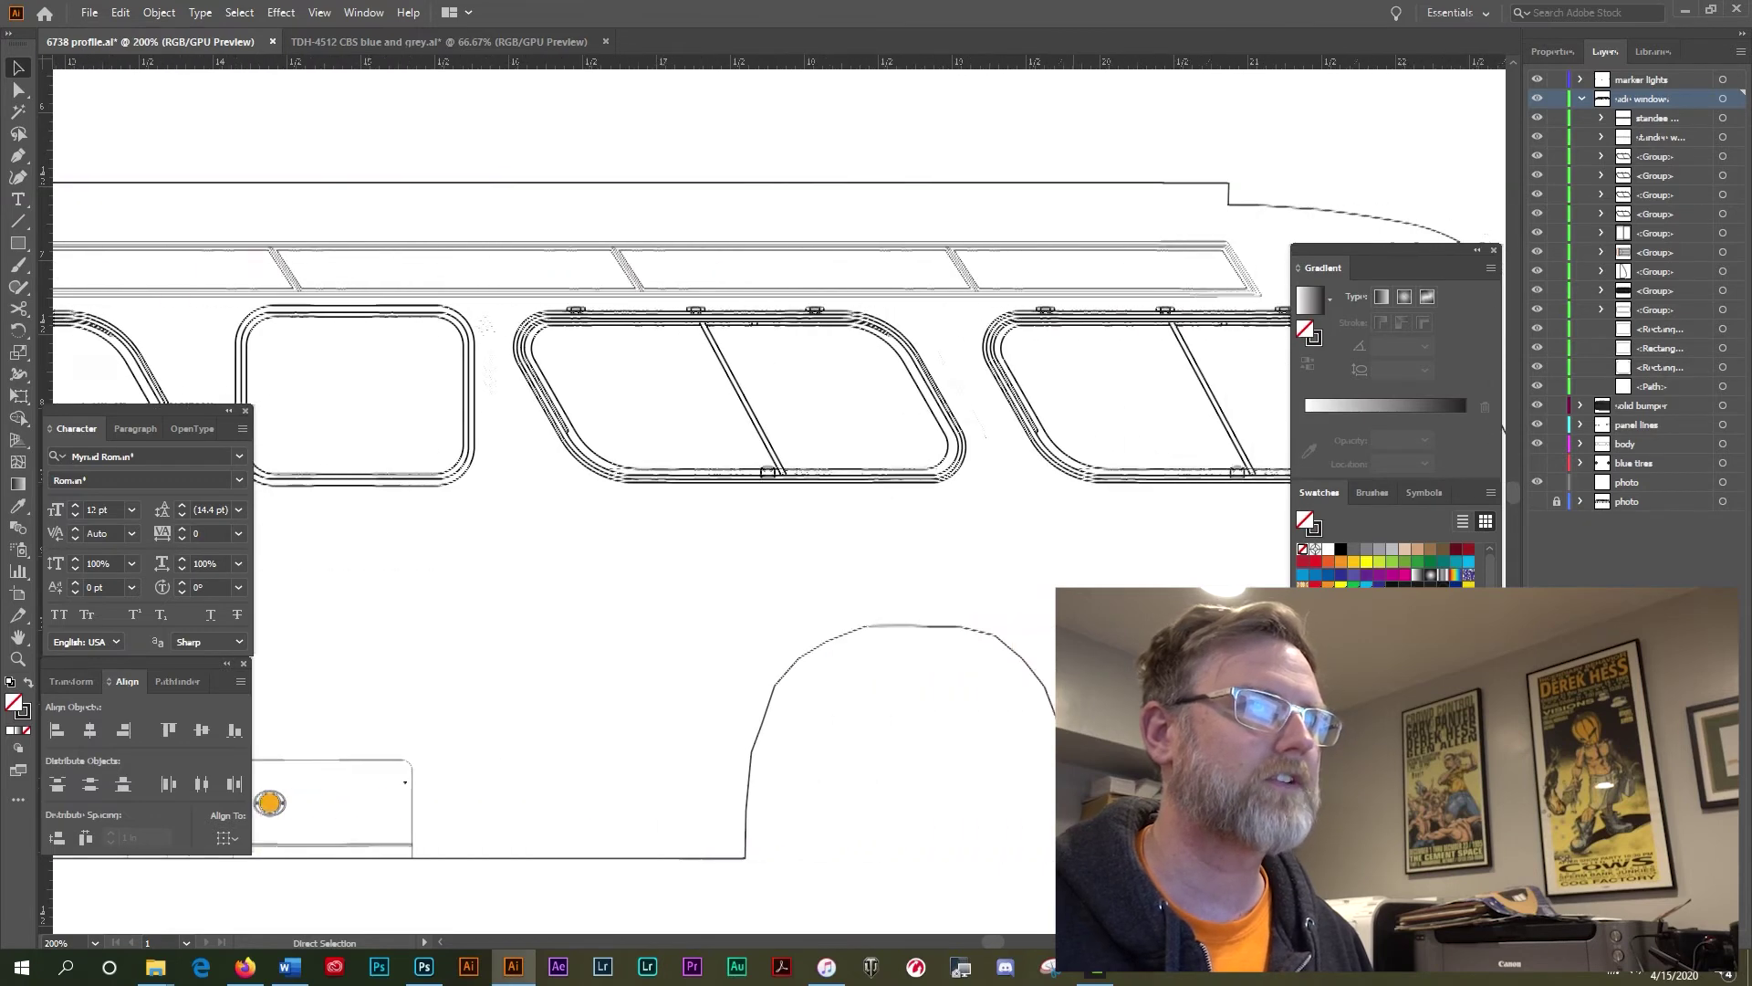
{"action": "scroll", "coordinate": [639, 456], "scroll_direction": "right", "scroll_amount": 2}
{"action": "key", "text": "v"}
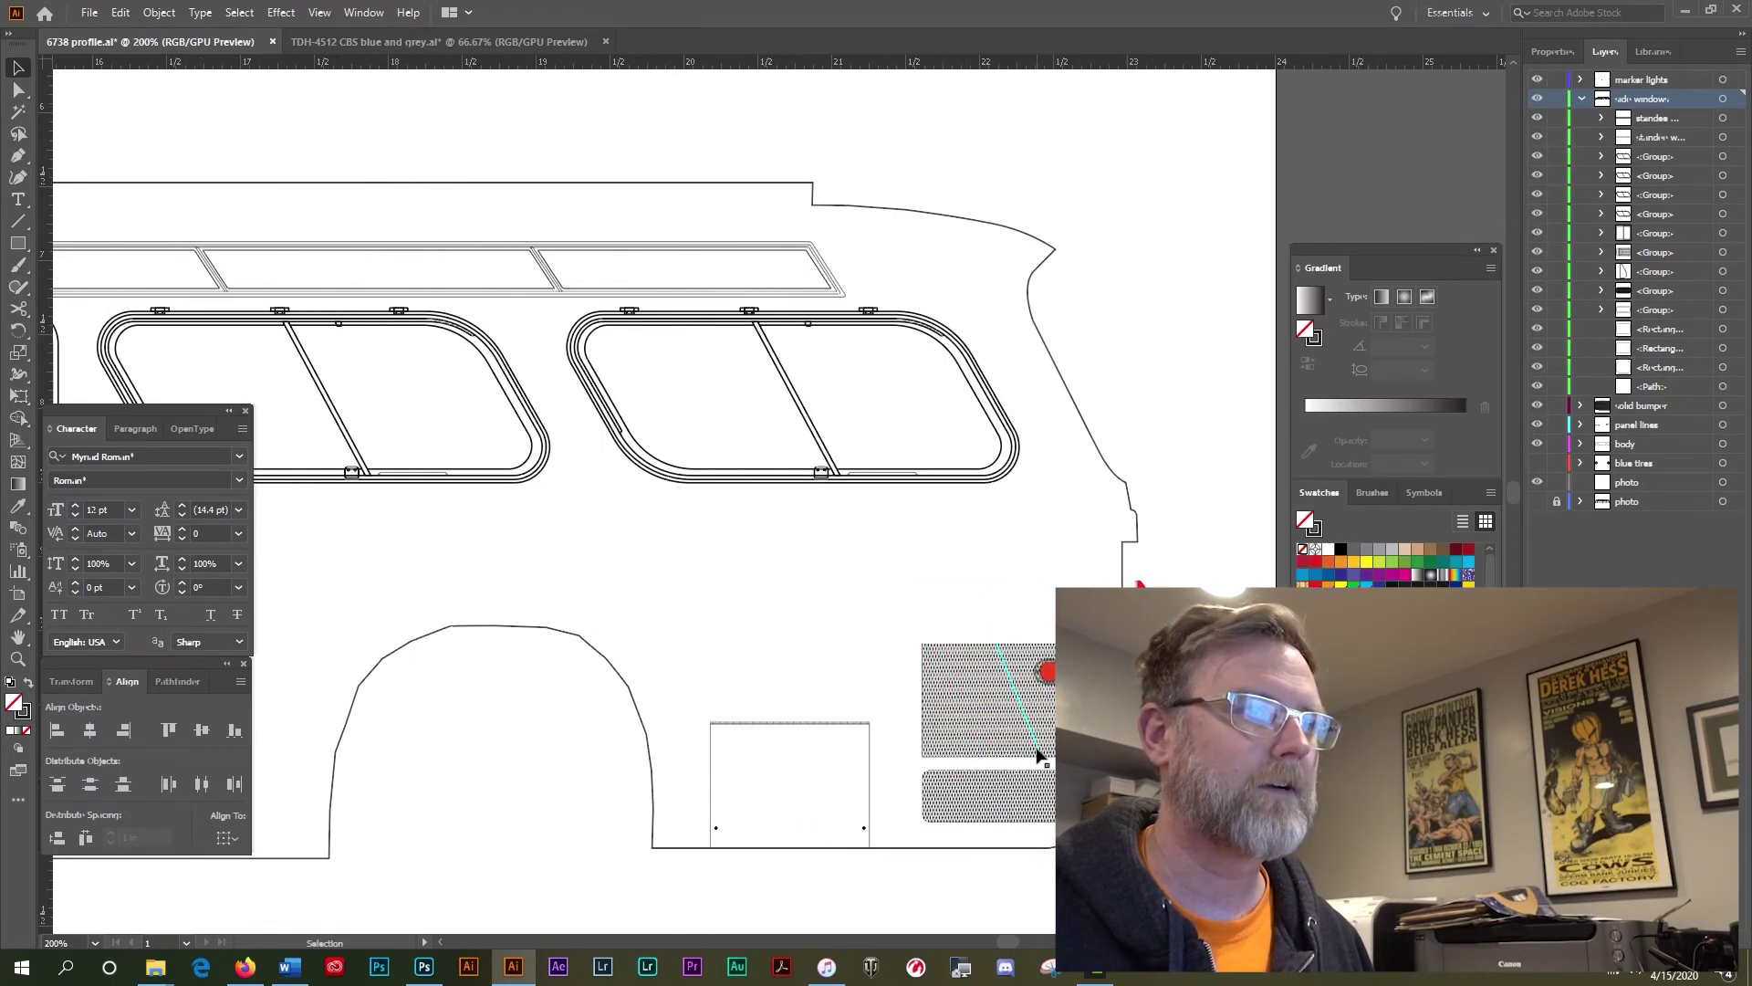
{"action": "key", "text": "a"}
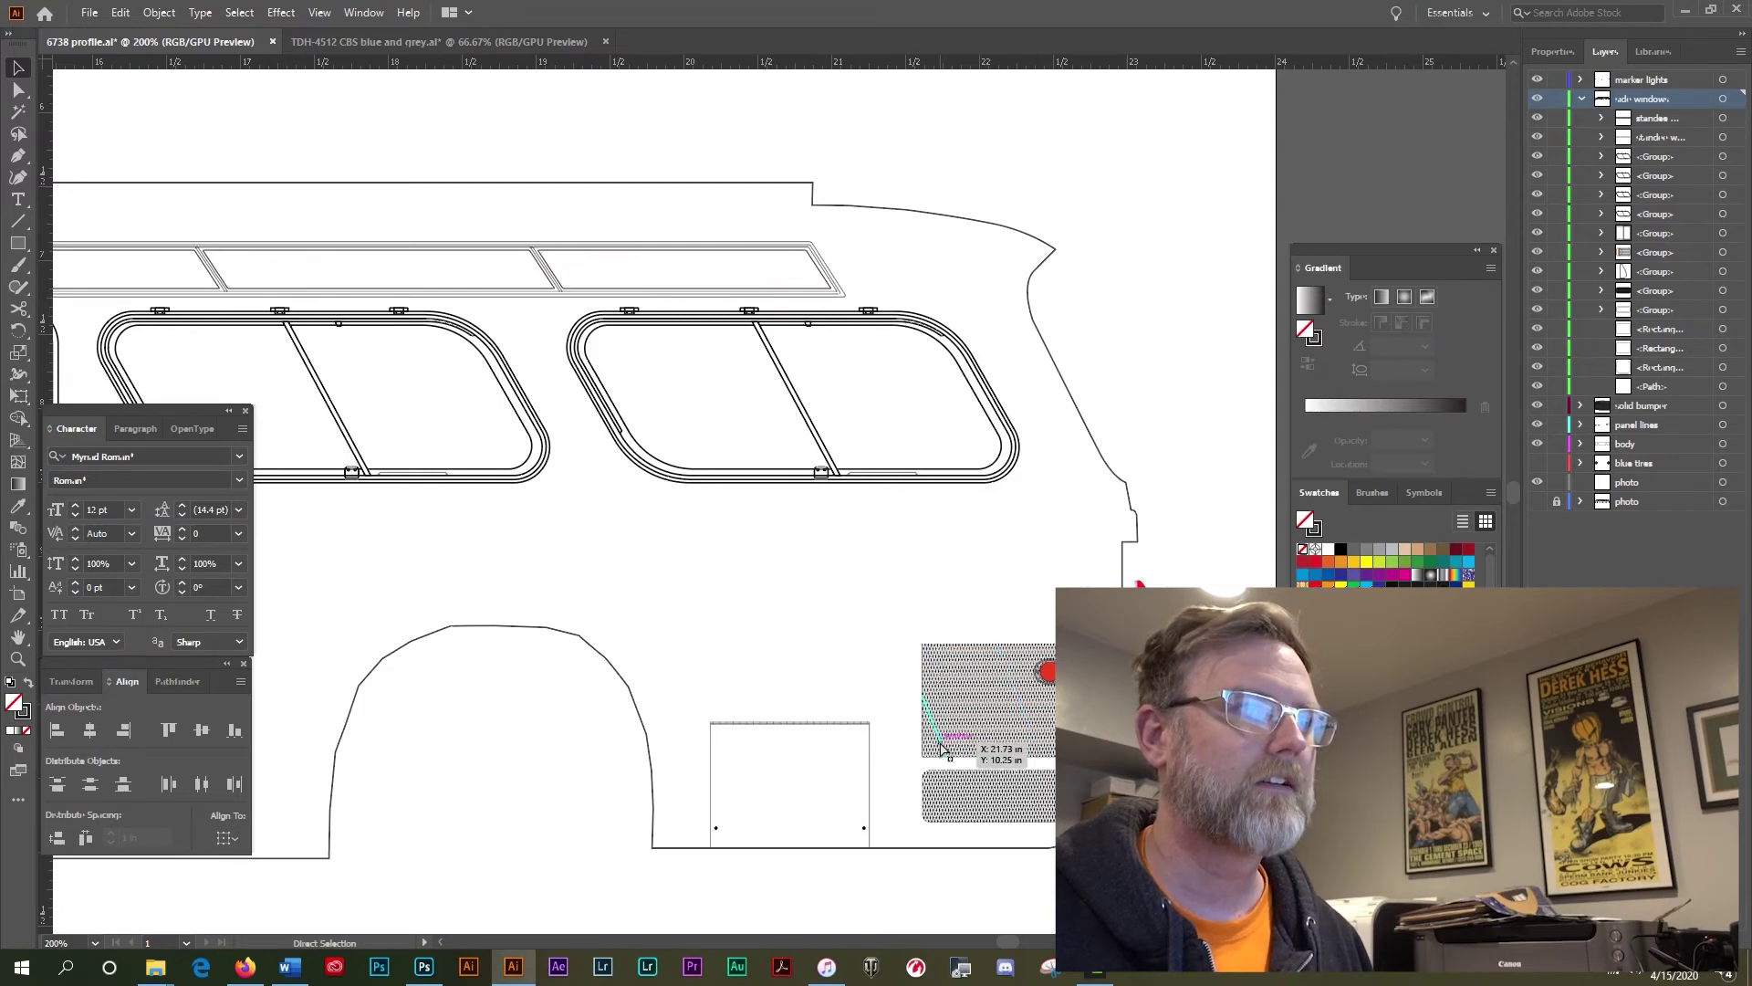
{"action": "key", "text": "v"}
{"action": "scroll", "coordinate": [815, 730], "scroll_direction": "left", "scroll_amount": 10}
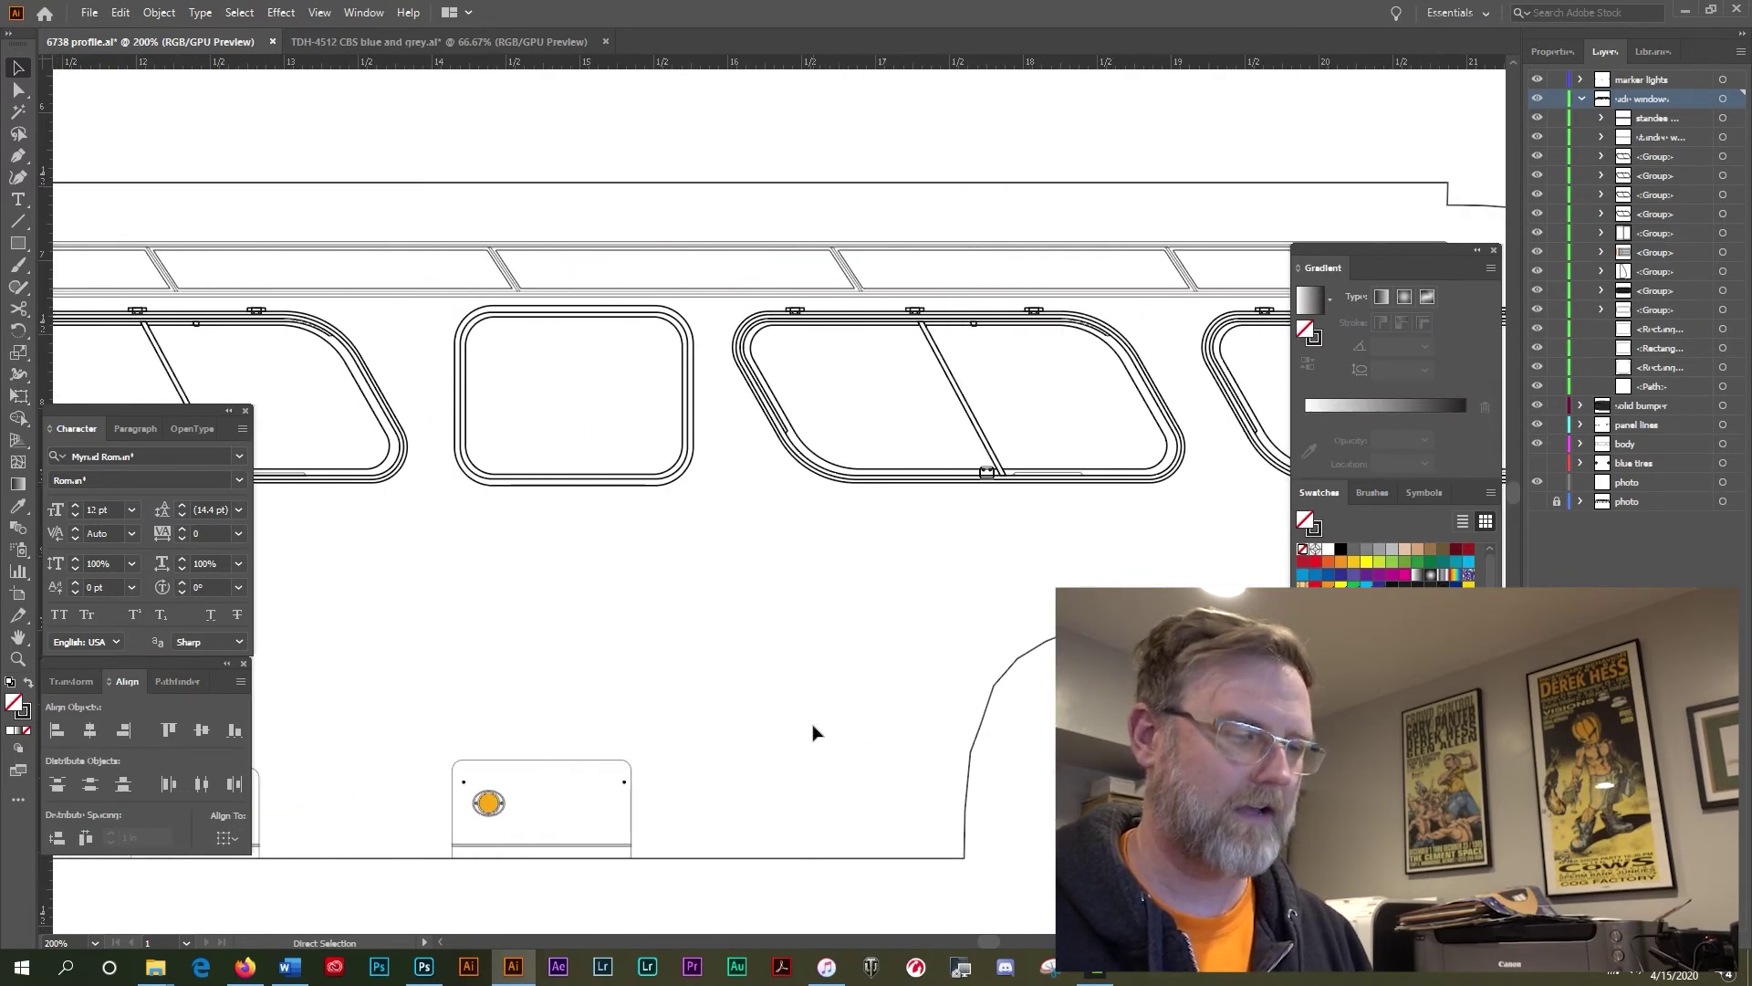
{"action": "scroll", "coordinate": [815, 730], "scroll_direction": "up", "scroll_amount": 3}
{"action": "key", "text": "ctrl+minus"}
{"action": "key", "text": "ctrl+minus"}
{"action": "key", "text": "ctrl+minus"}
{"action": "key", "text": "ctrl+minus"}
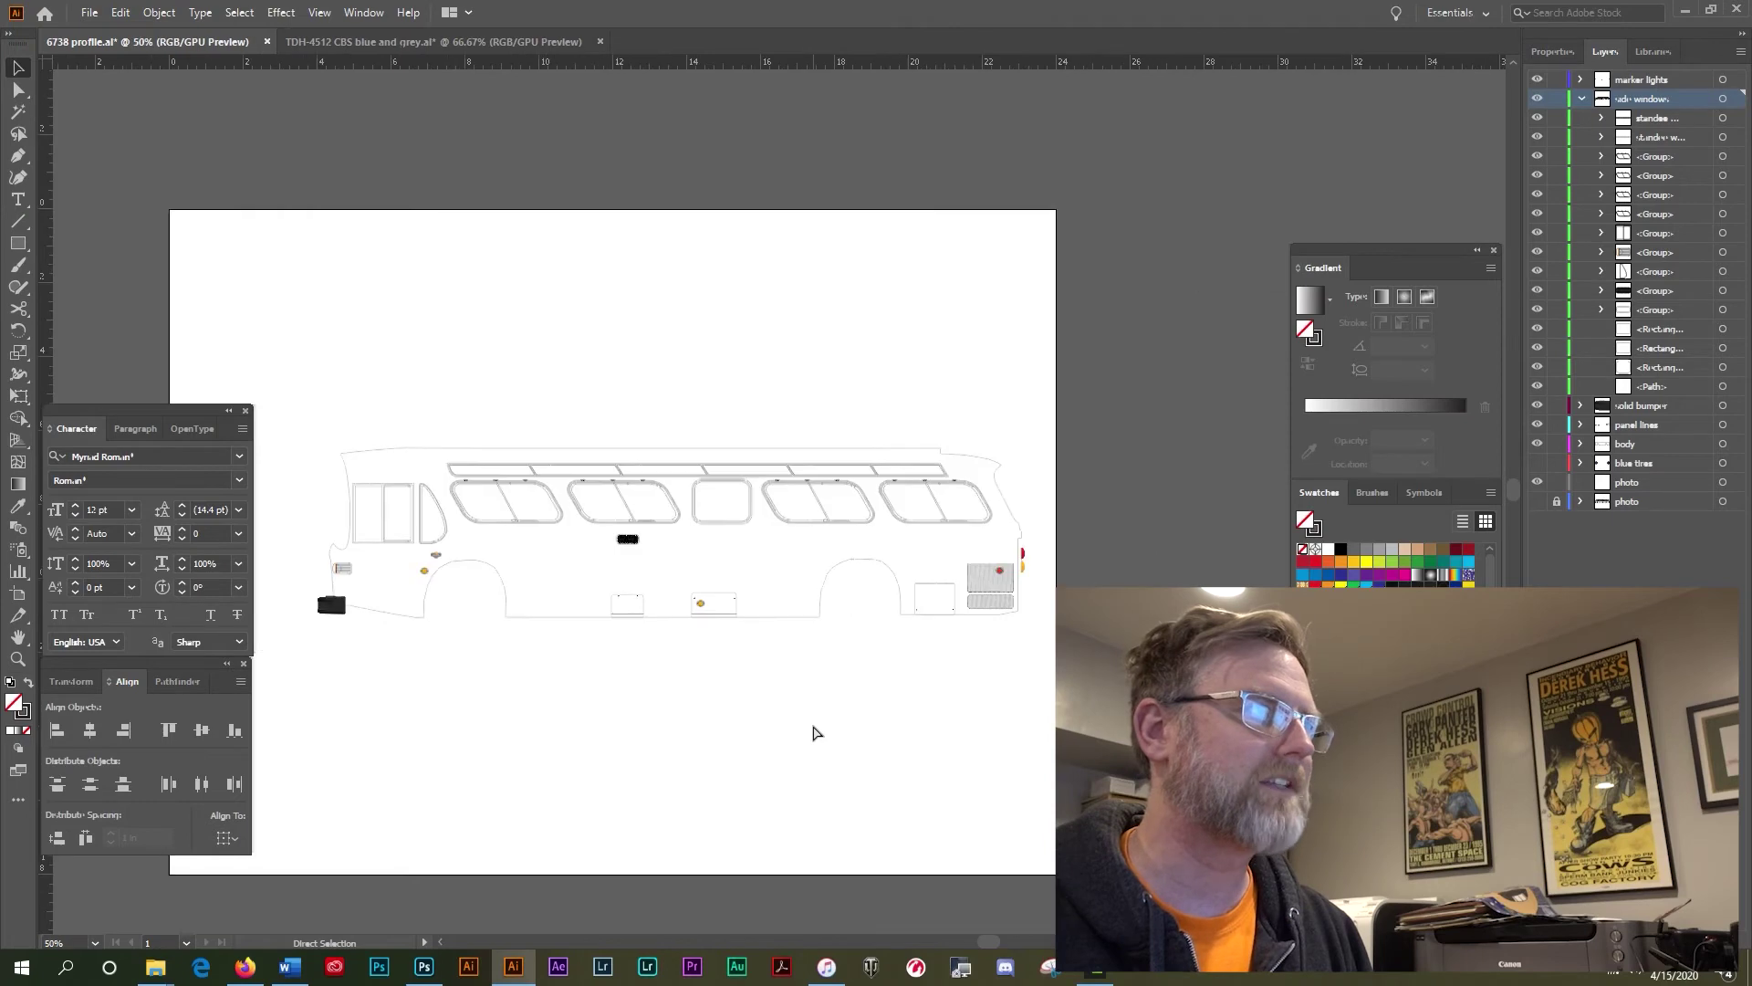
{"action": "scroll", "coordinate": [815, 733], "scroll_direction": "left", "scroll_amount": 2}
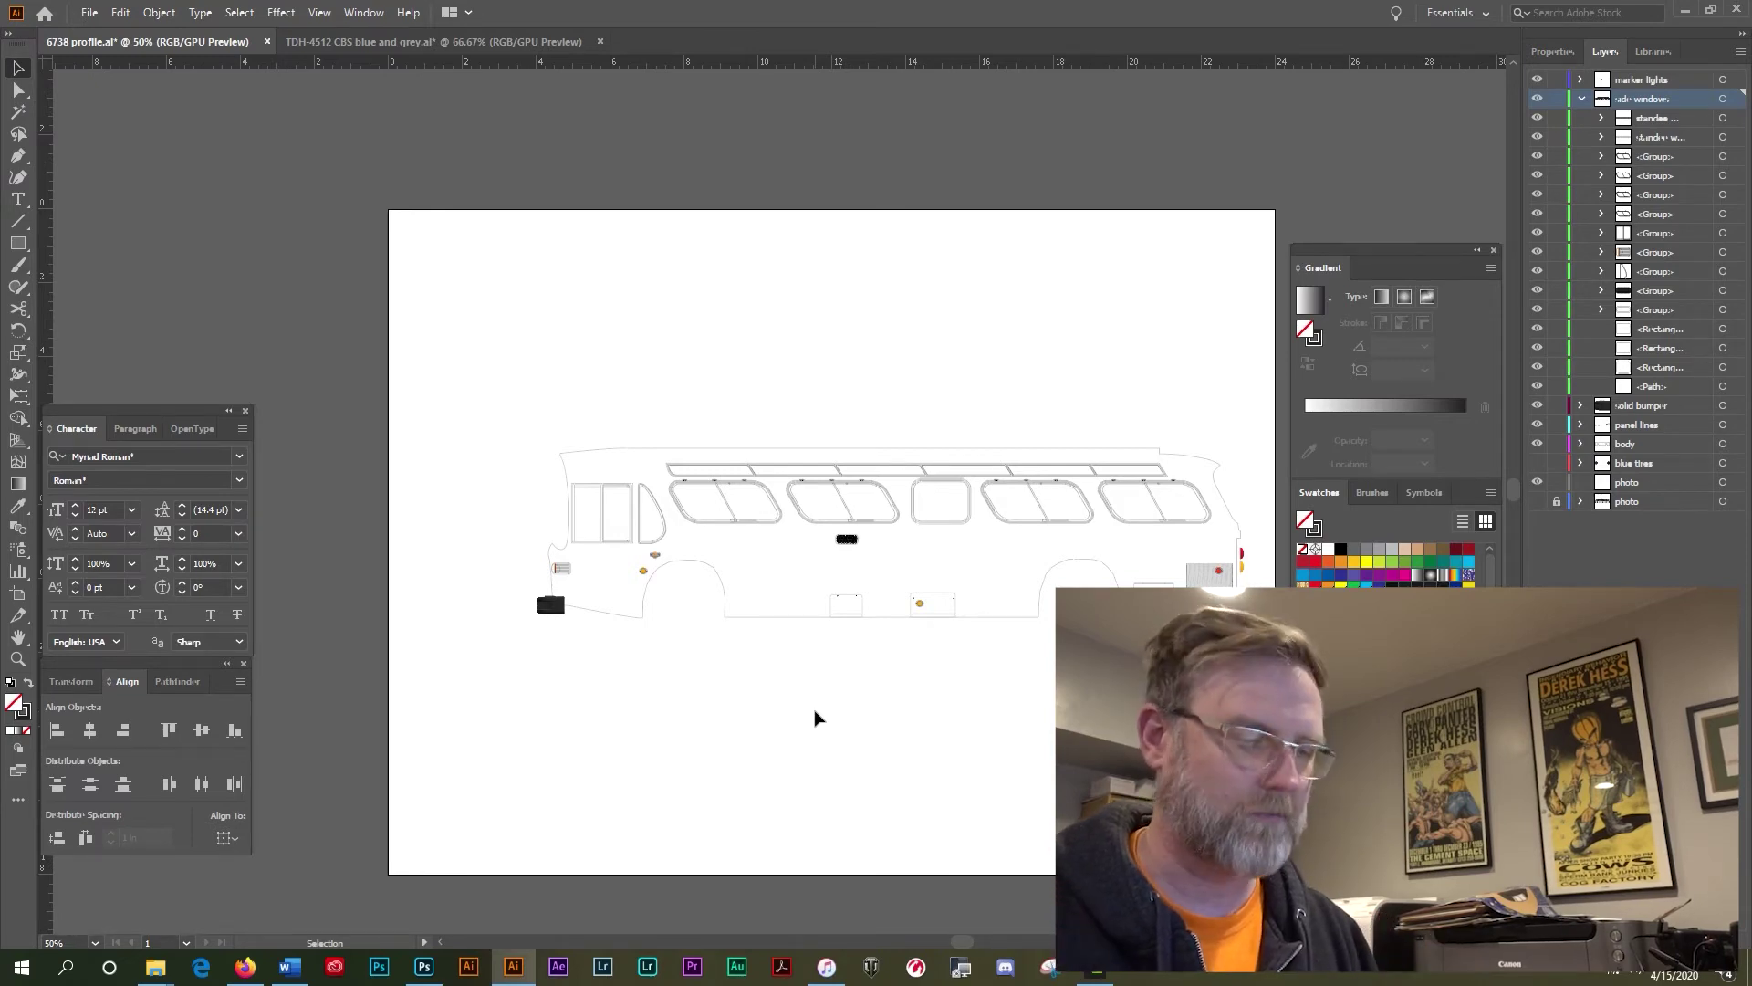
Step: Show the locked photo layer again and compare the tracing with the photo around the bus's front windshield
{"action": "key", "text": "ctrl+equal"}
{"action": "key", "text": "ctrl+equal"}
{"action": "key", "text": "ctrl+equal"}
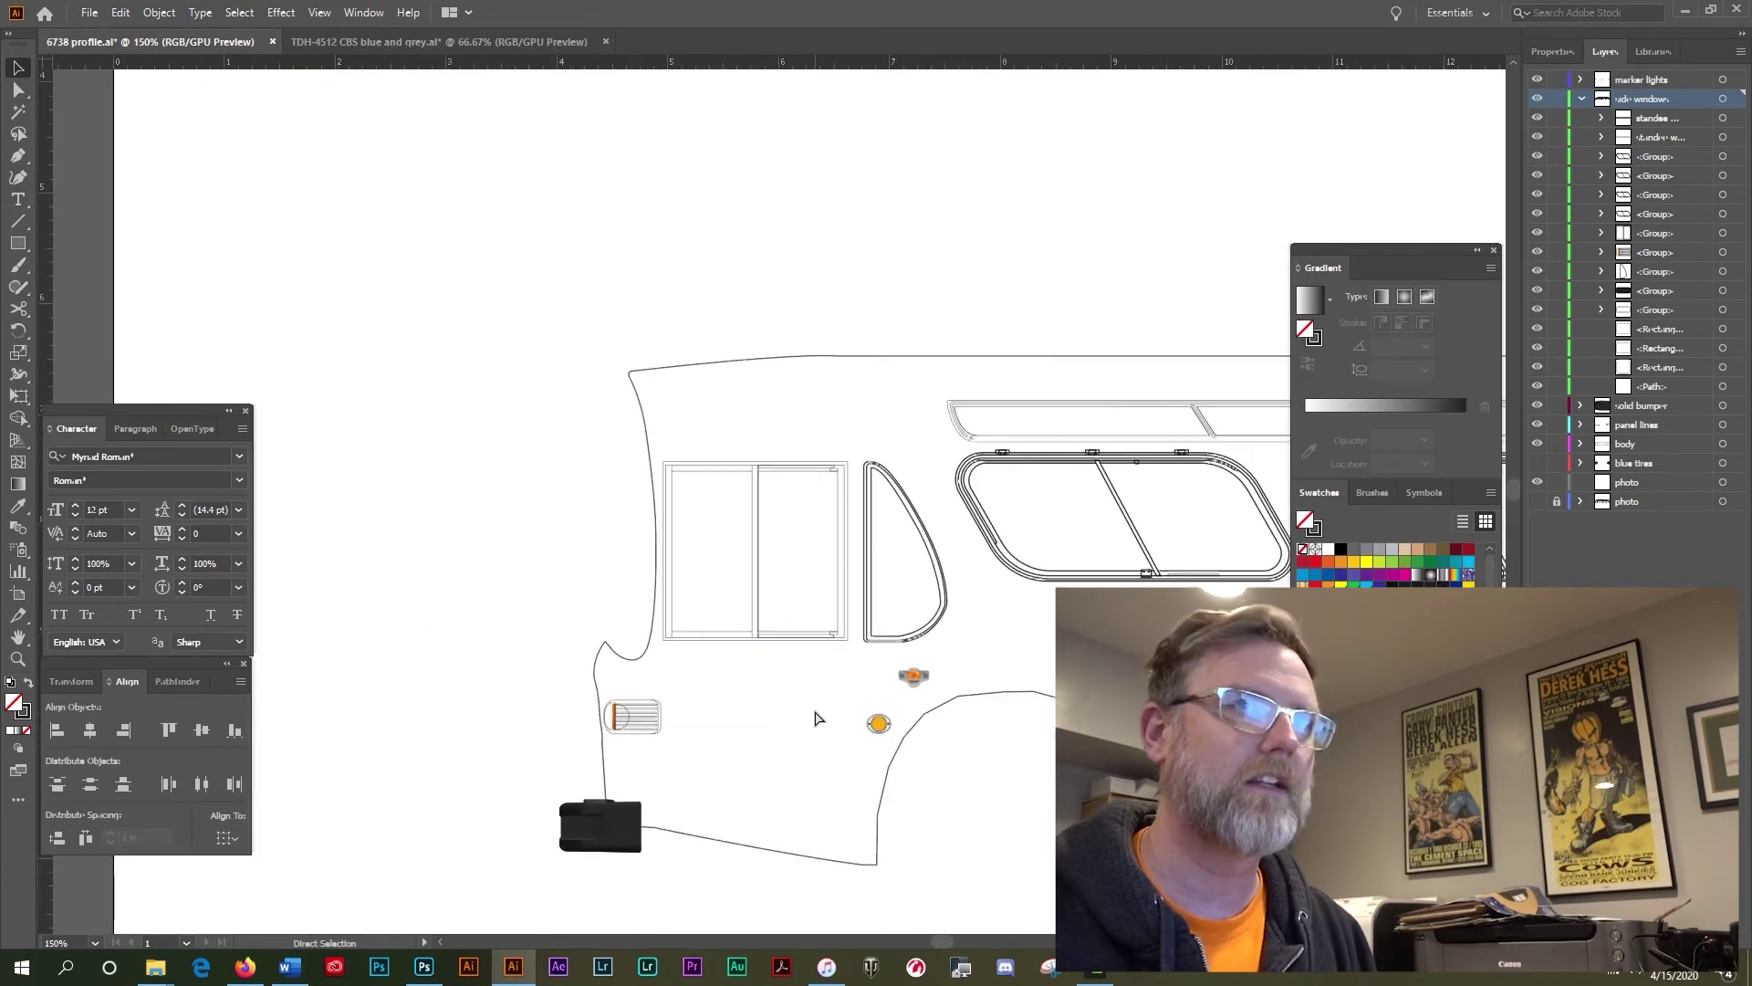
{"action": "left_click", "coordinate": [1537, 501]}
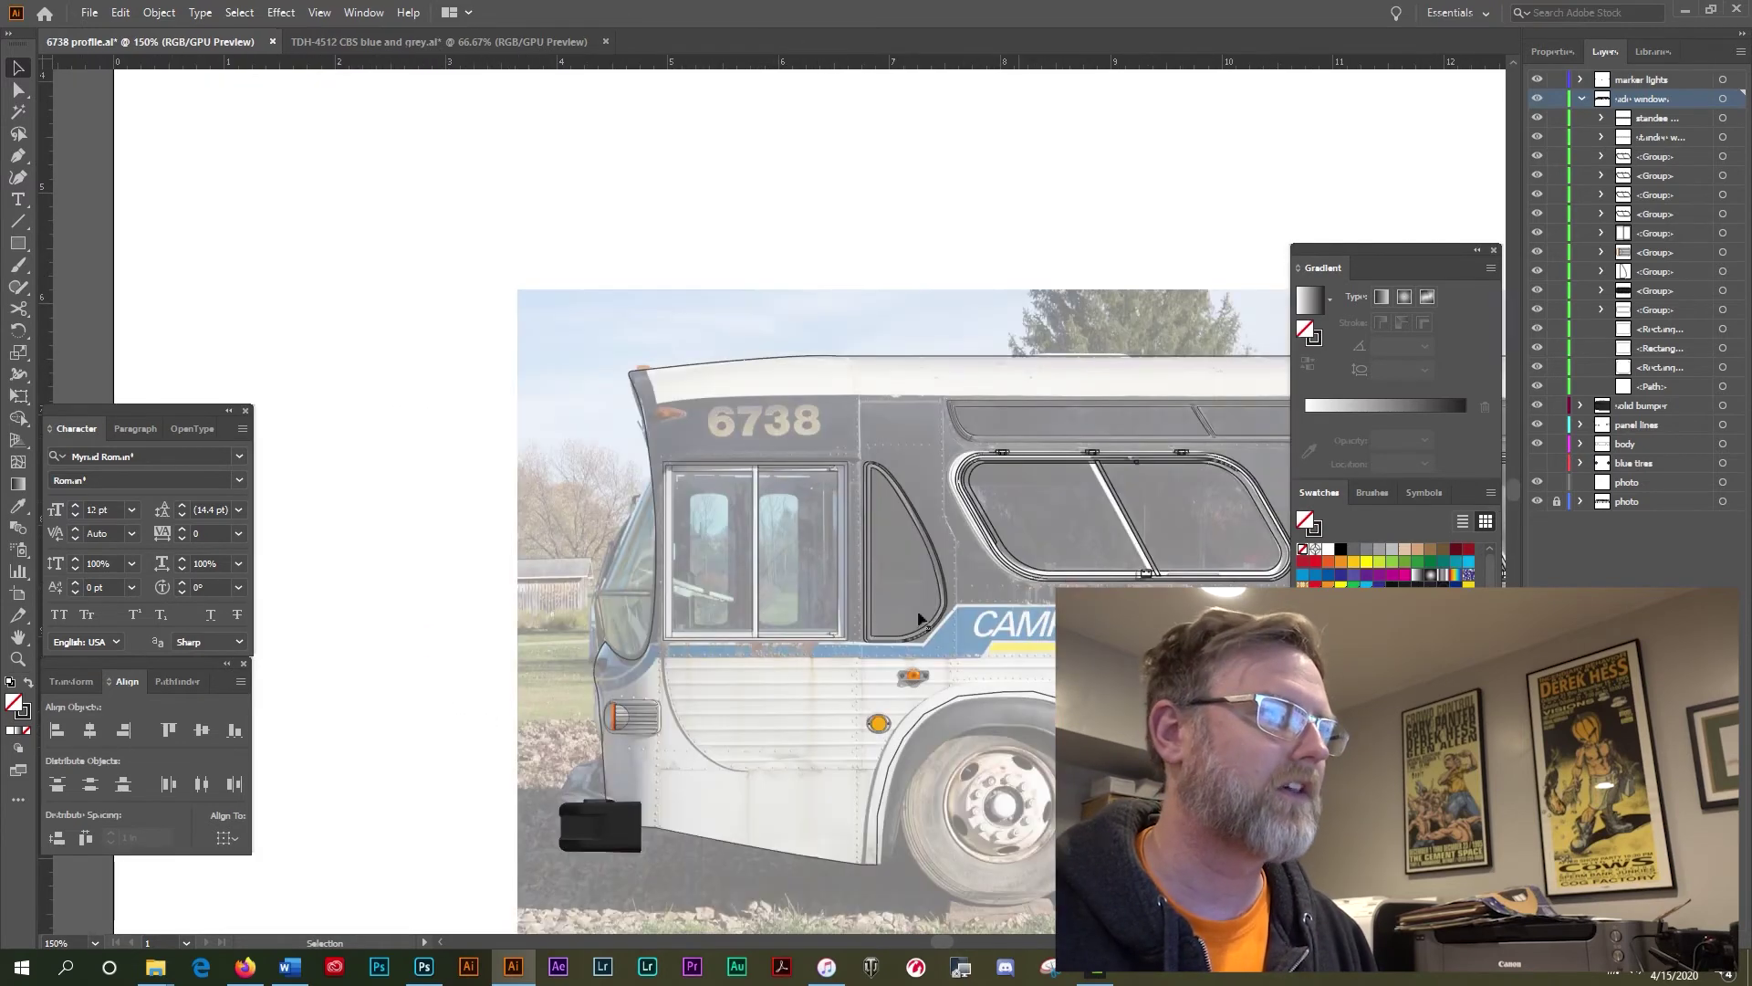
{"action": "scroll", "coordinate": [767, 630], "scroll_direction": "down", "scroll_amount": 2}
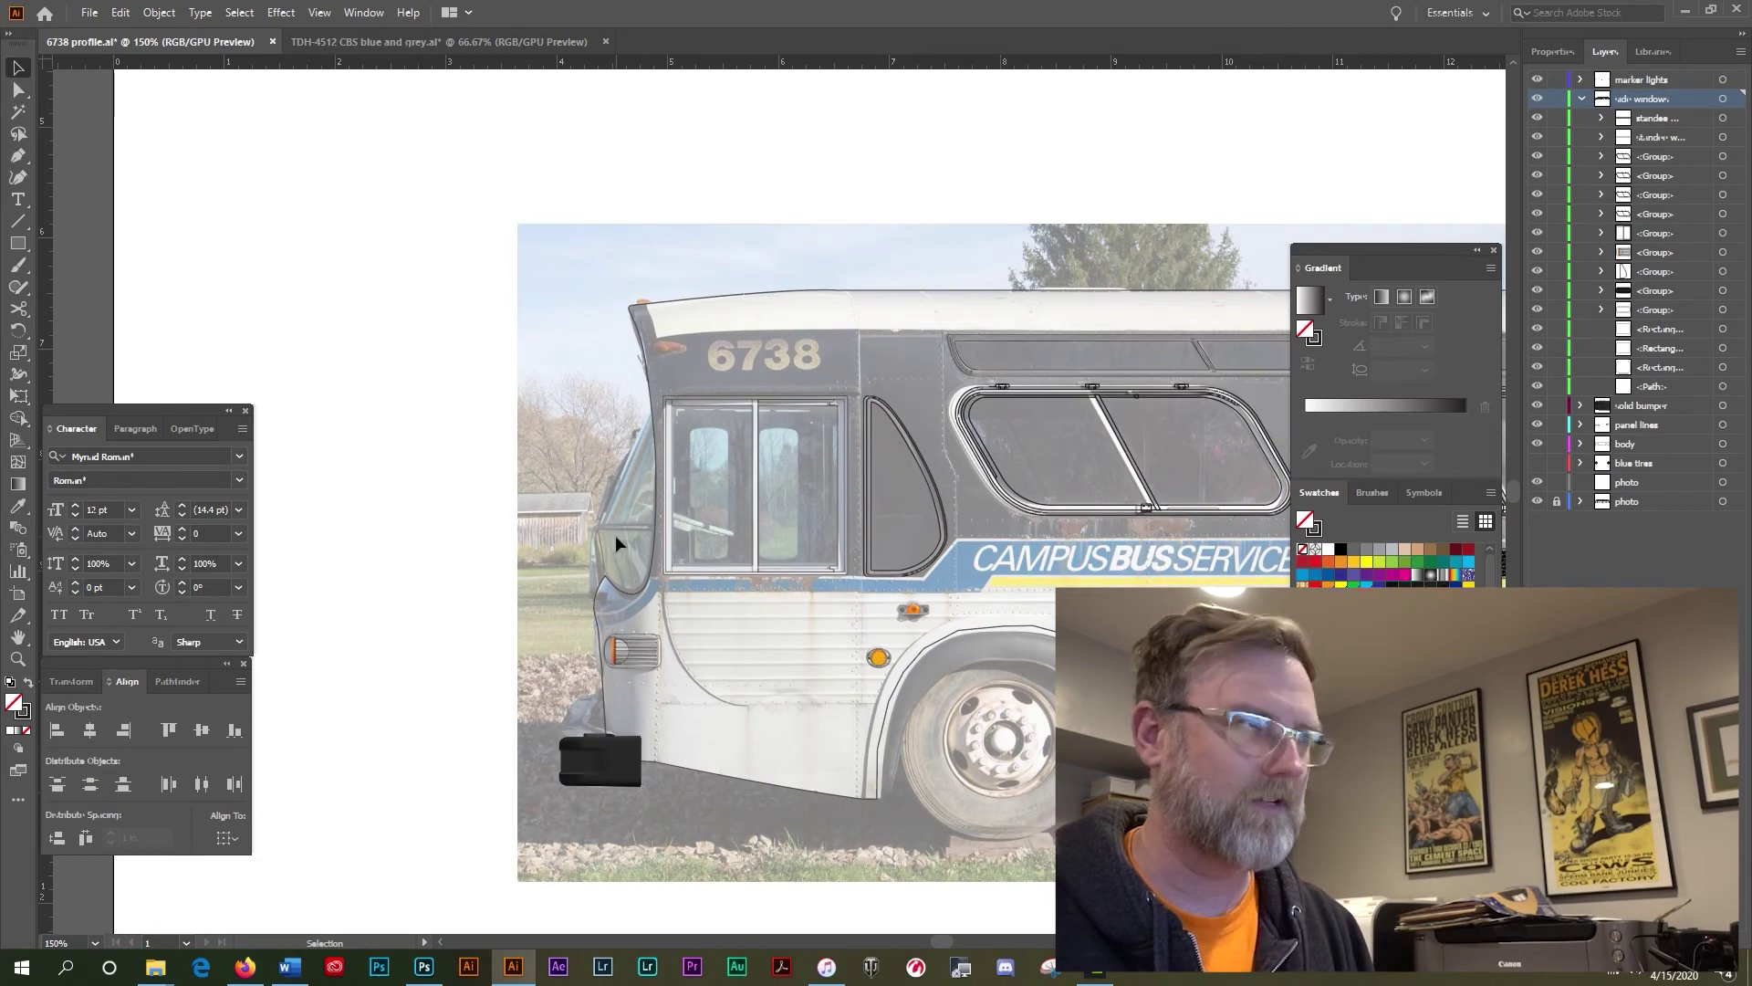
{"action": "scroll", "coordinate": [615, 535], "scroll_direction": "up", "scroll_amount": 3}
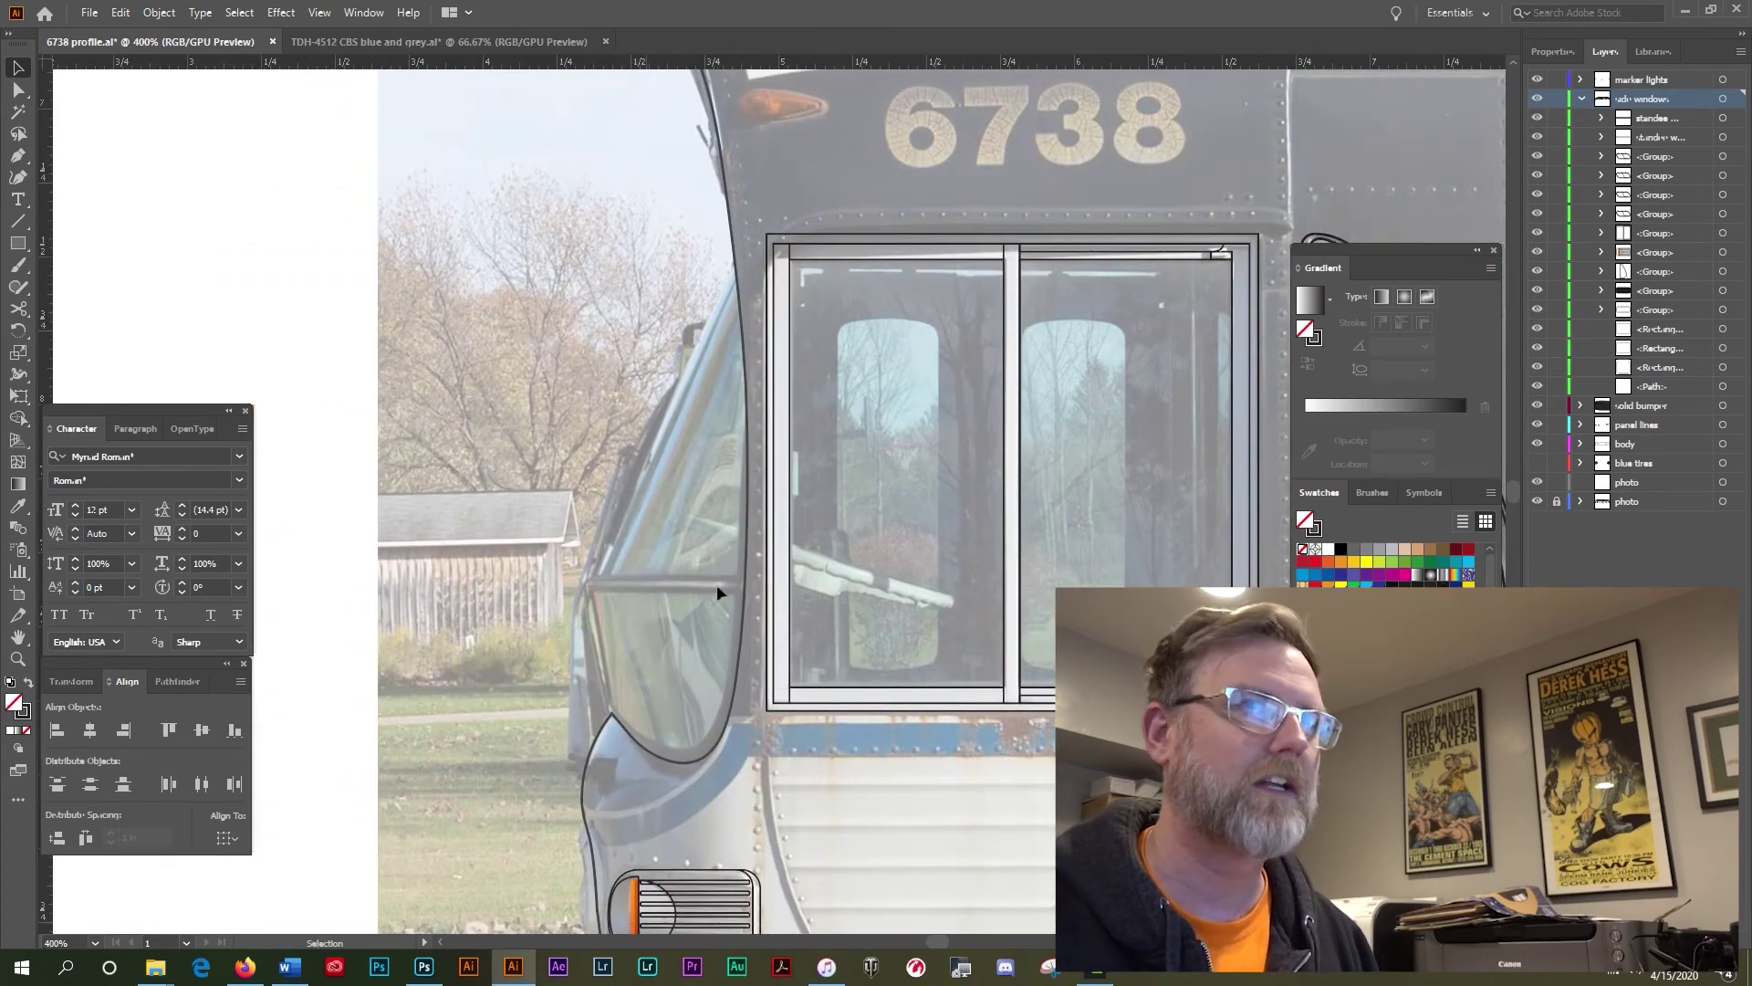
Step: Turn off image dimming for the locked photo layer and examine the windshield, headlight and front bumper in full color
{"action": "double_click", "coordinate": [1687, 501]}
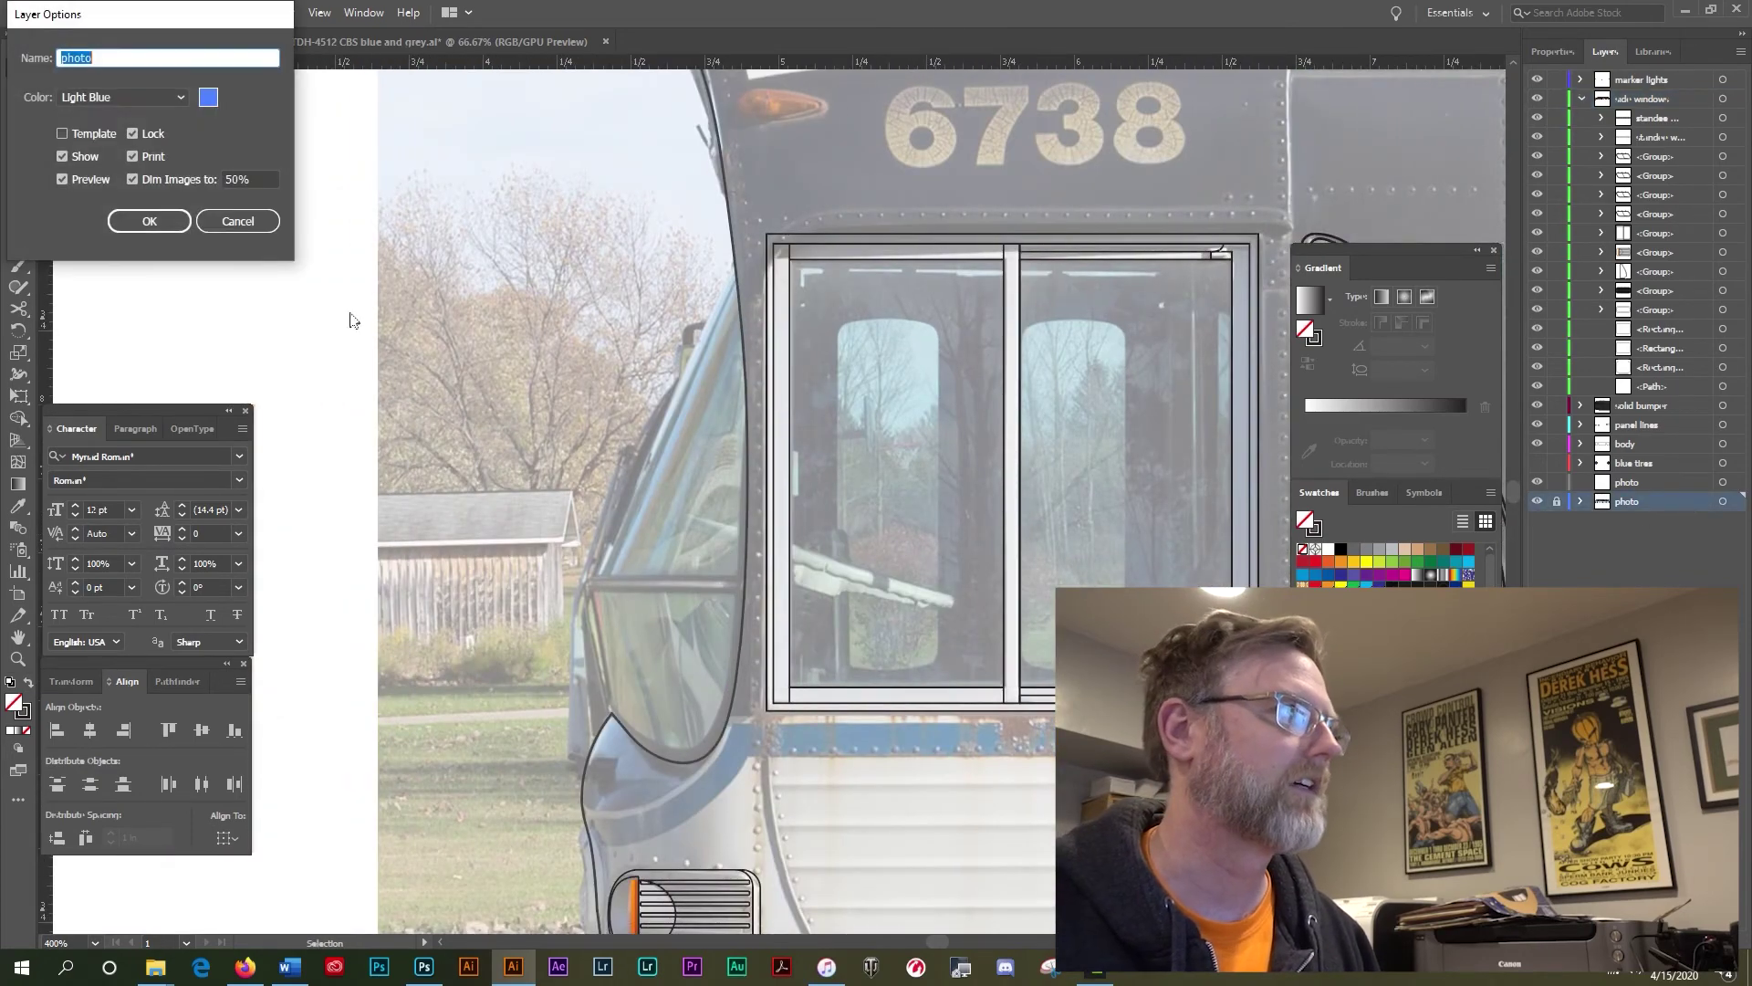
{"action": "left_click", "coordinate": [133, 179]}
{"action": "left_click", "coordinate": [142, 223]}
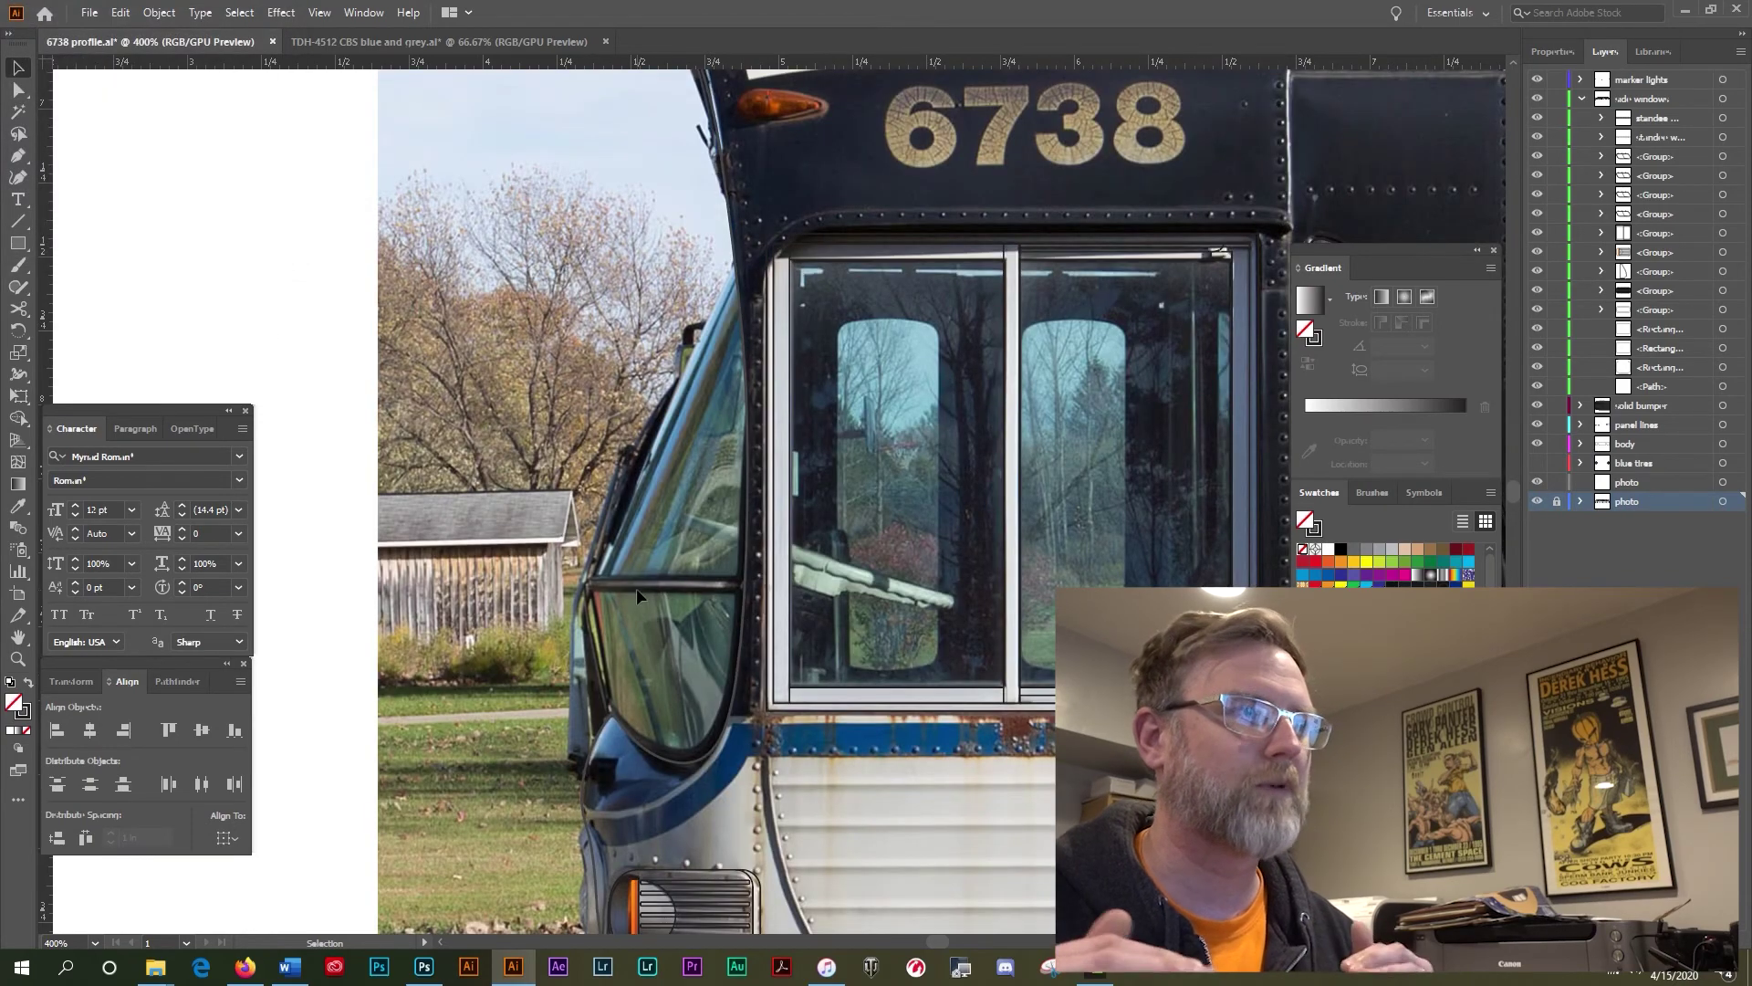
{"action": "scroll", "coordinate": [637, 639], "scroll_direction": "down", "scroll_amount": 5}
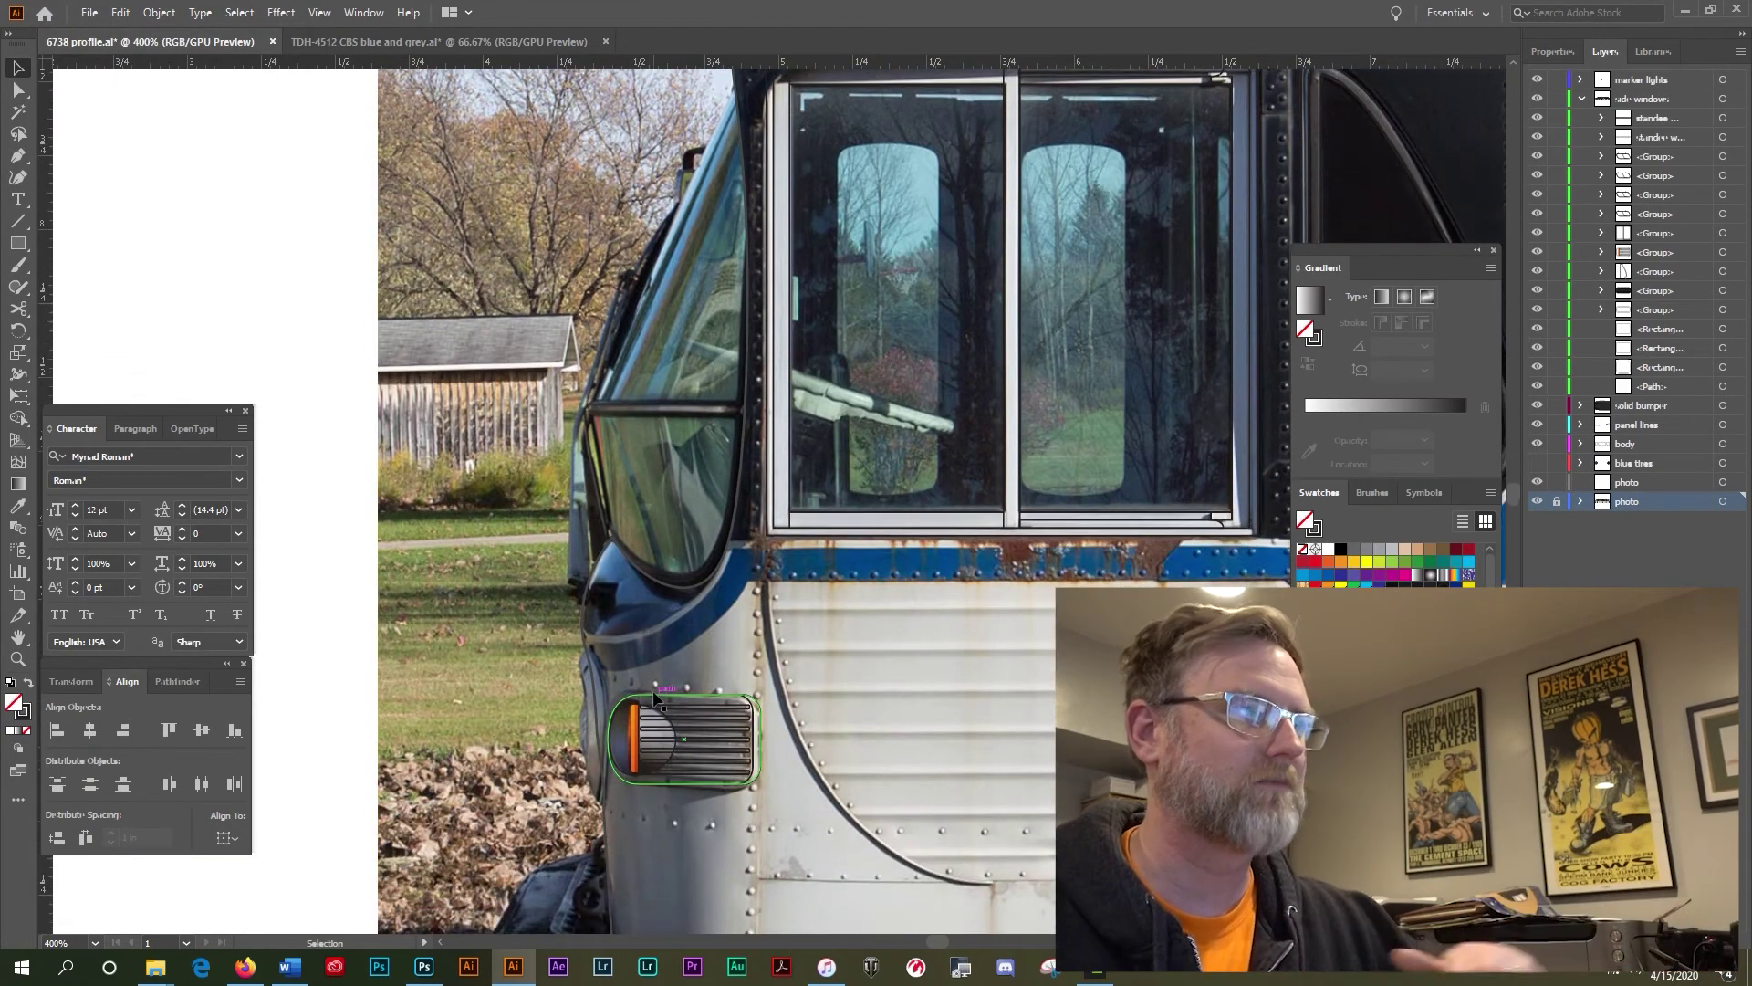
{"action": "scroll", "coordinate": [653, 698], "scroll_direction": "down", "scroll_amount": 4}
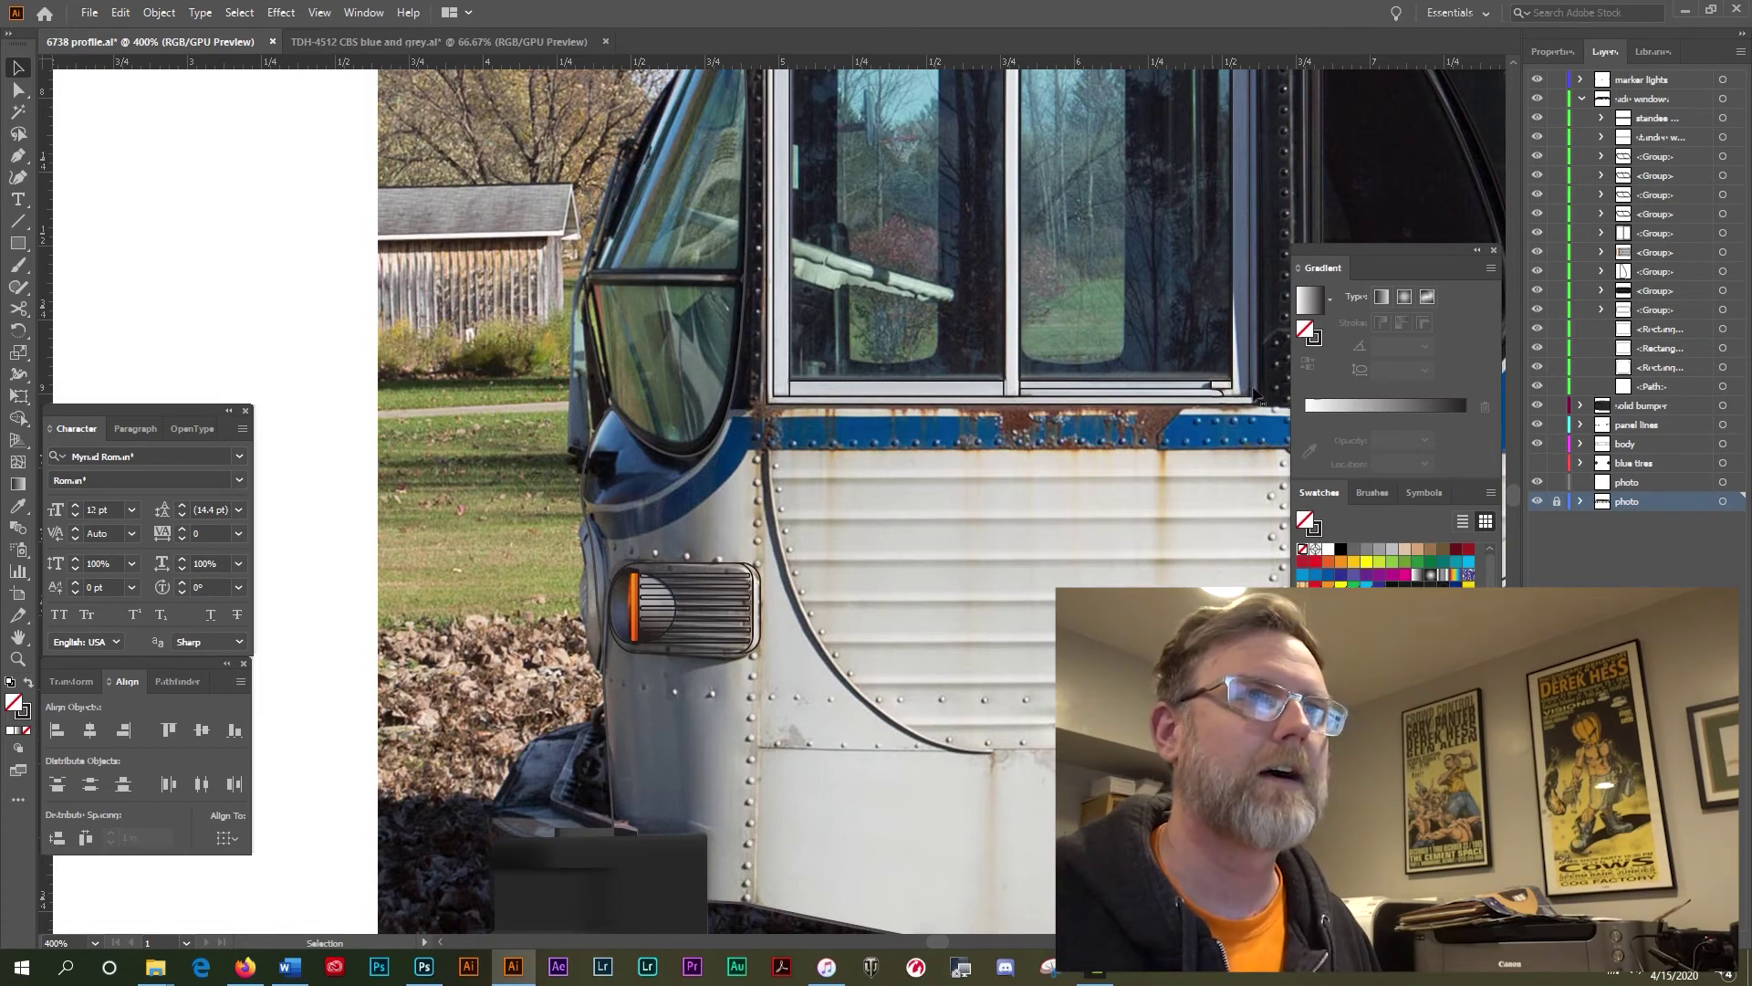
Step: Turn image dimming back on for the locked photo layer
{"action": "double_click", "coordinate": [1676, 501]}
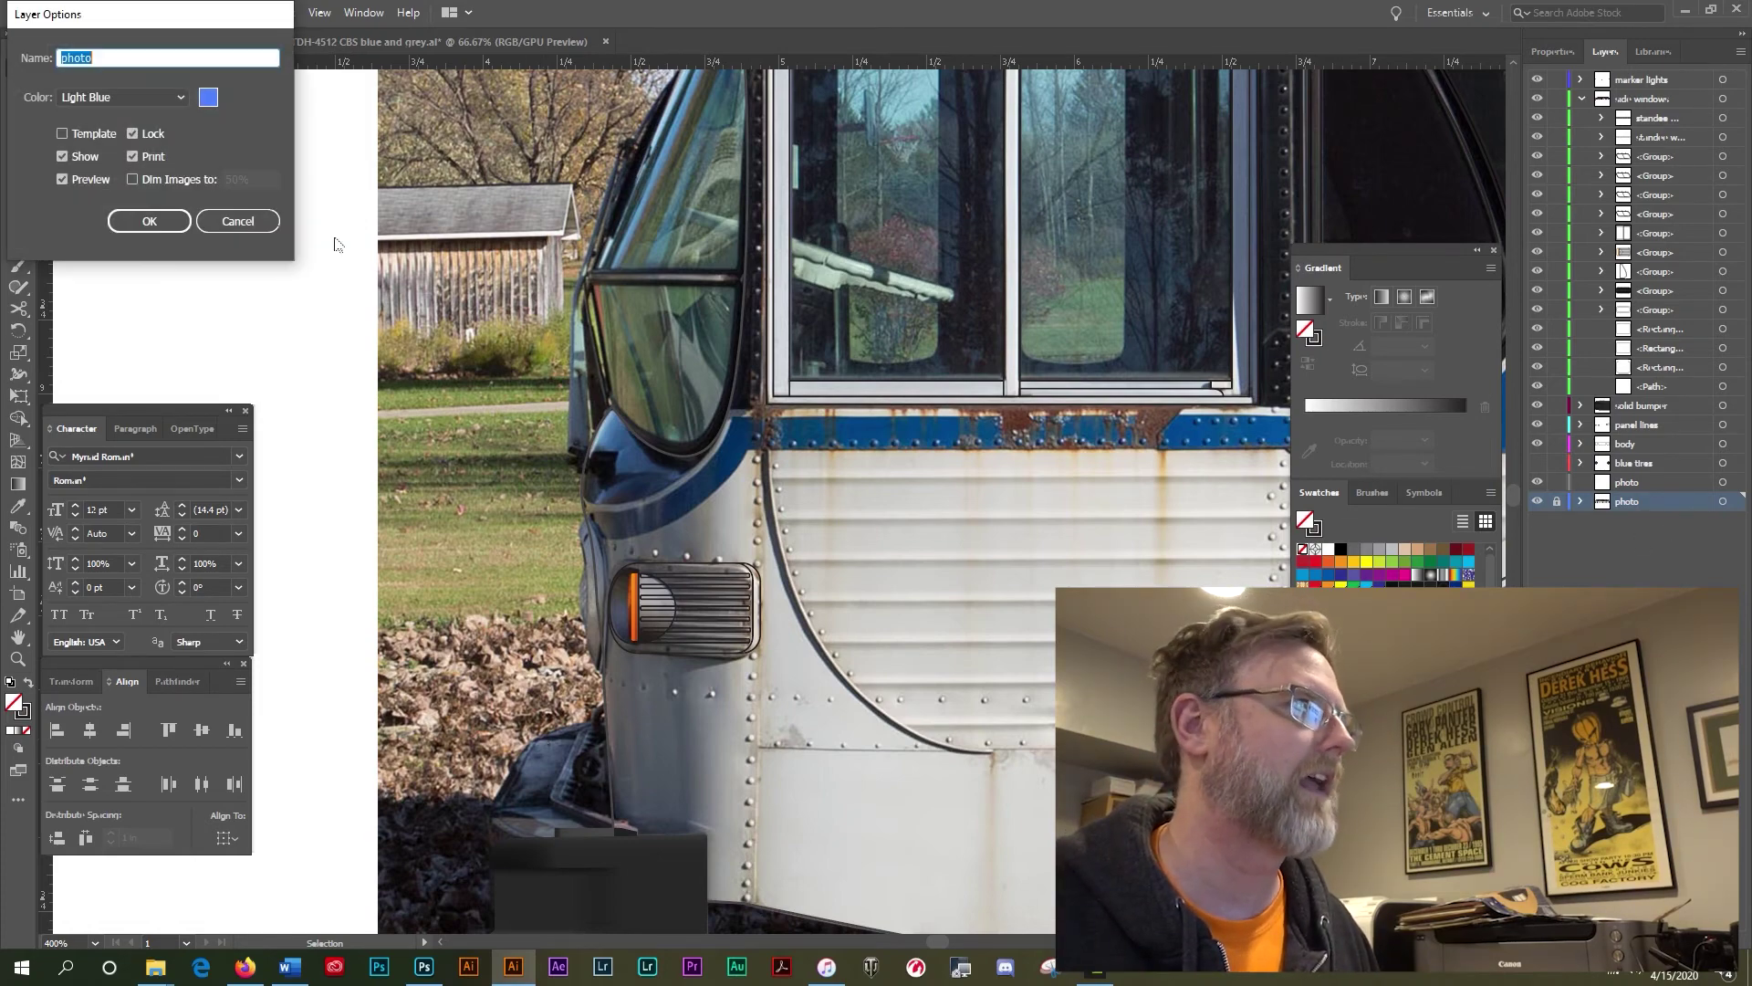
{"action": "left_click", "coordinate": [148, 181]}
{"action": "left_click", "coordinate": [148, 223]}
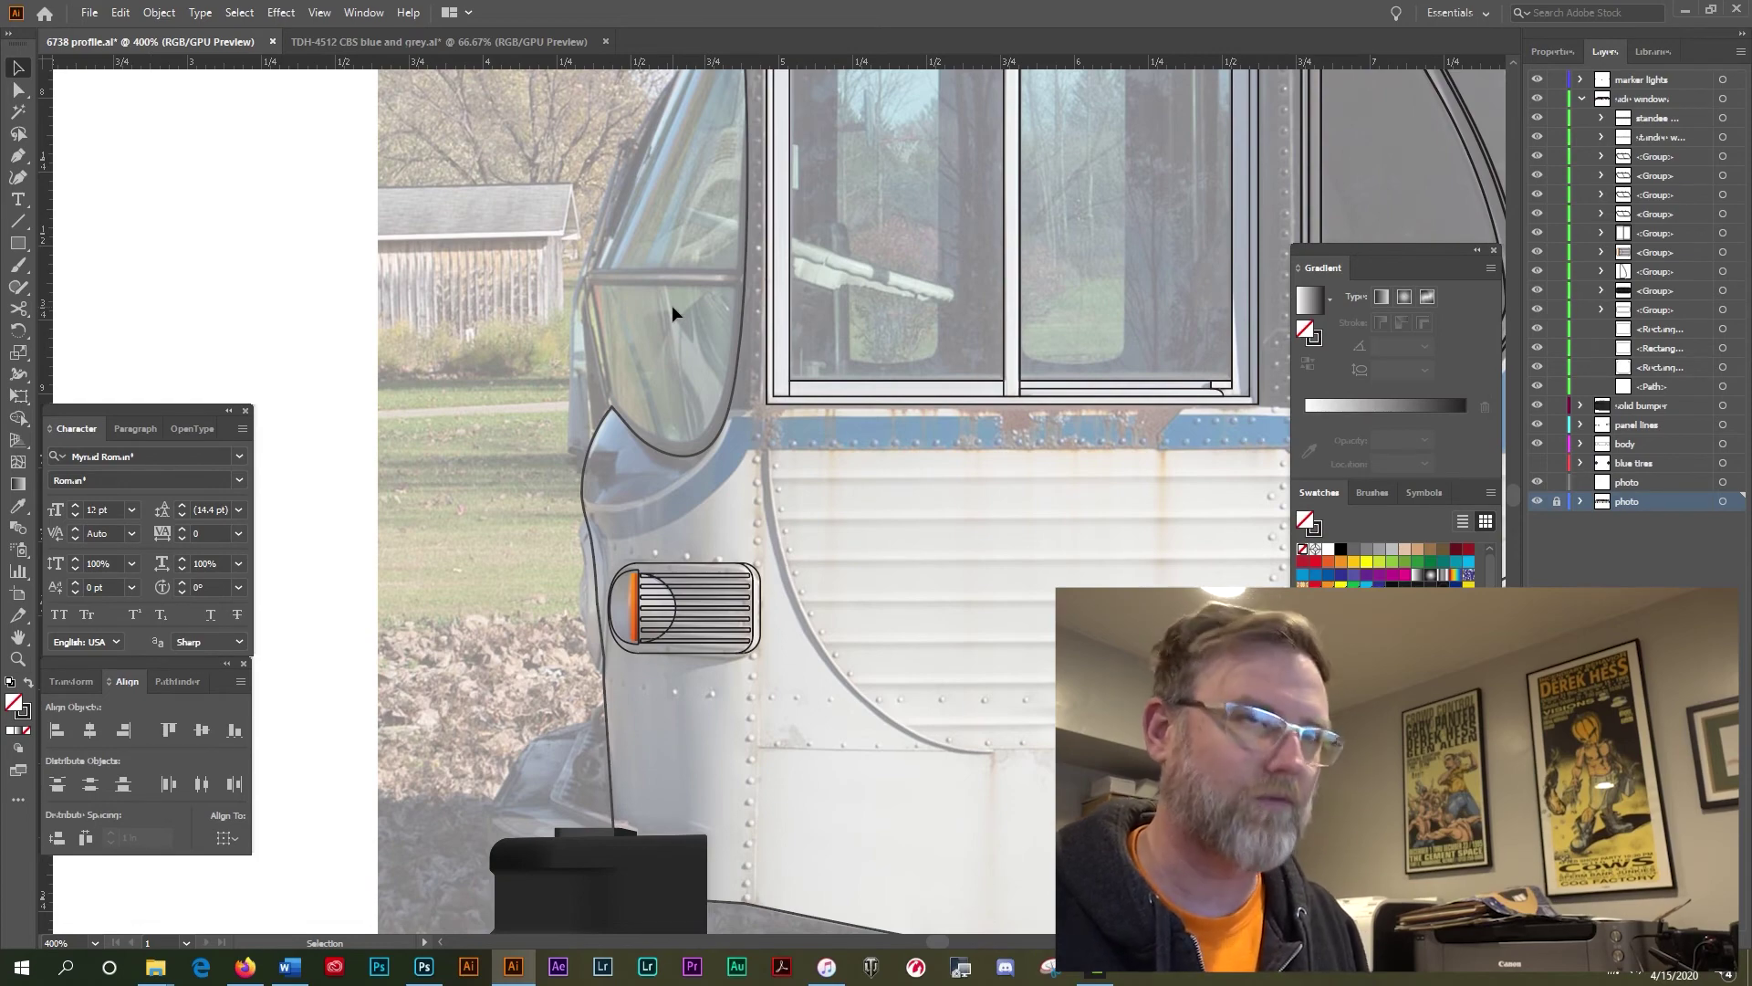
Step: View the whole 6738 bus profile and return to the TDH-4512 CBS blue and grey drawing
{"action": "key", "text": "ctrl+minus"}
{"action": "key", "text": "ctrl+minus"}
{"action": "key", "text": "ctrl+minus"}
{"action": "key", "text": "ctrl+minus"}
{"action": "key", "text": "v"}
{"action": "key", "text": "ctrl+minus"}
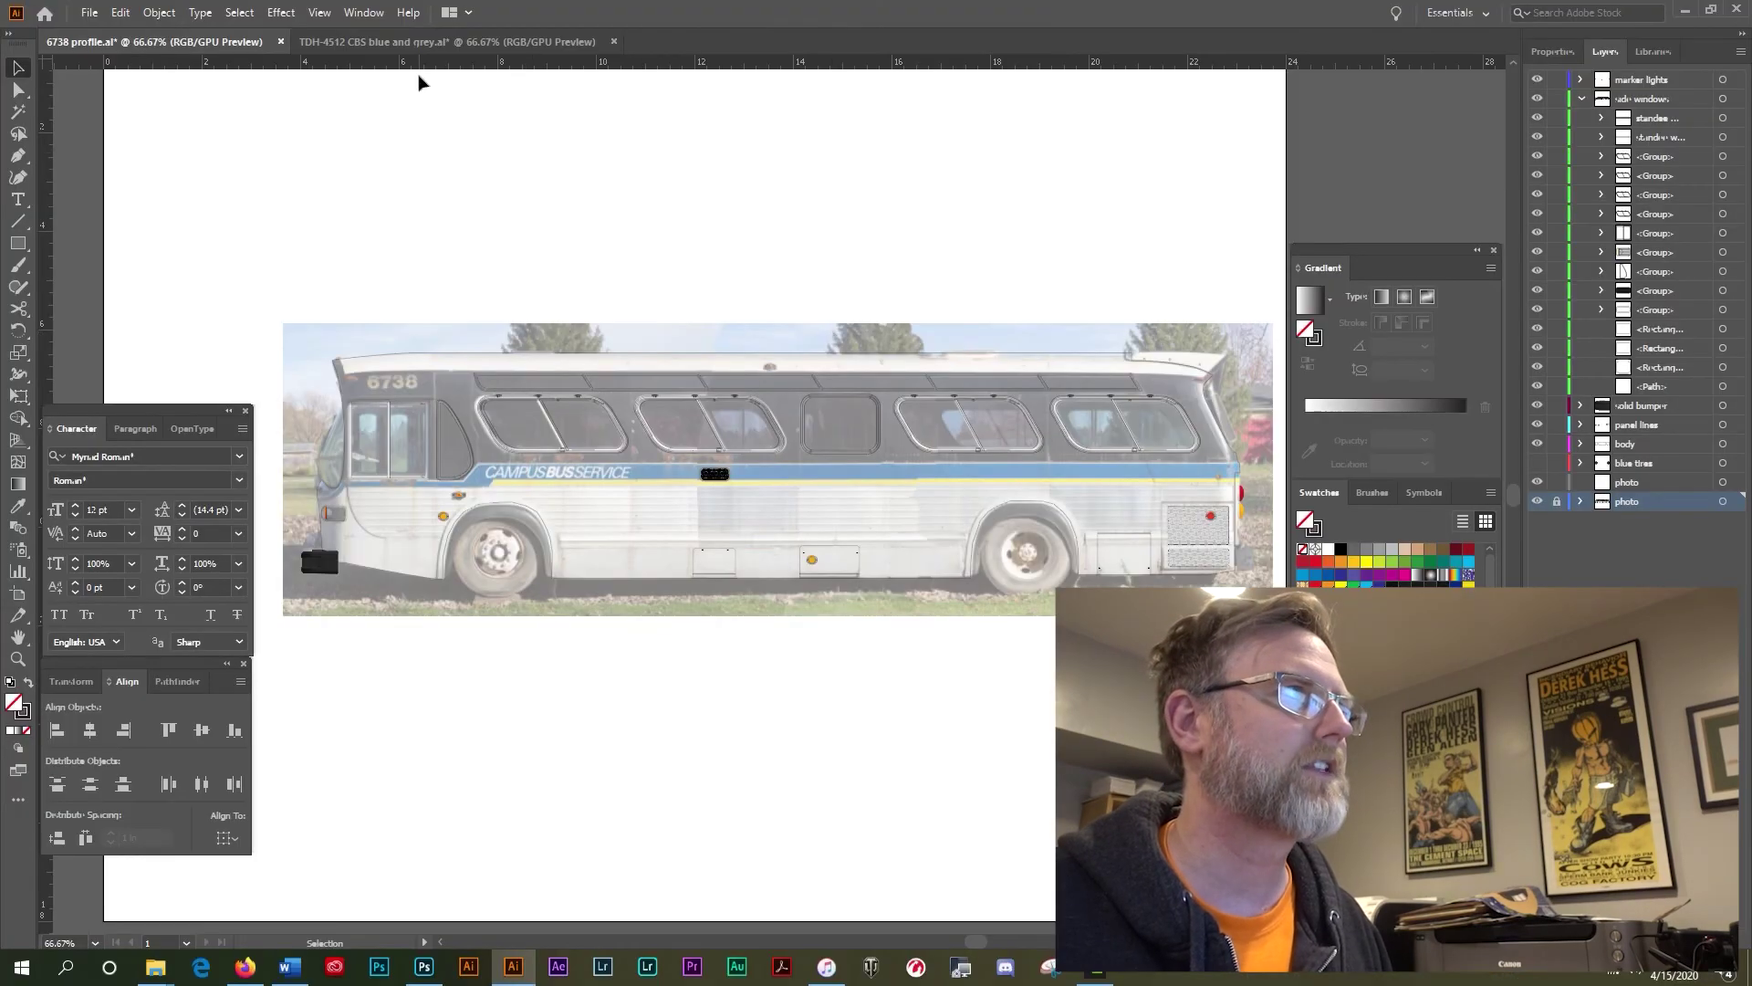
{"action": "left_click", "coordinate": [445, 42]}
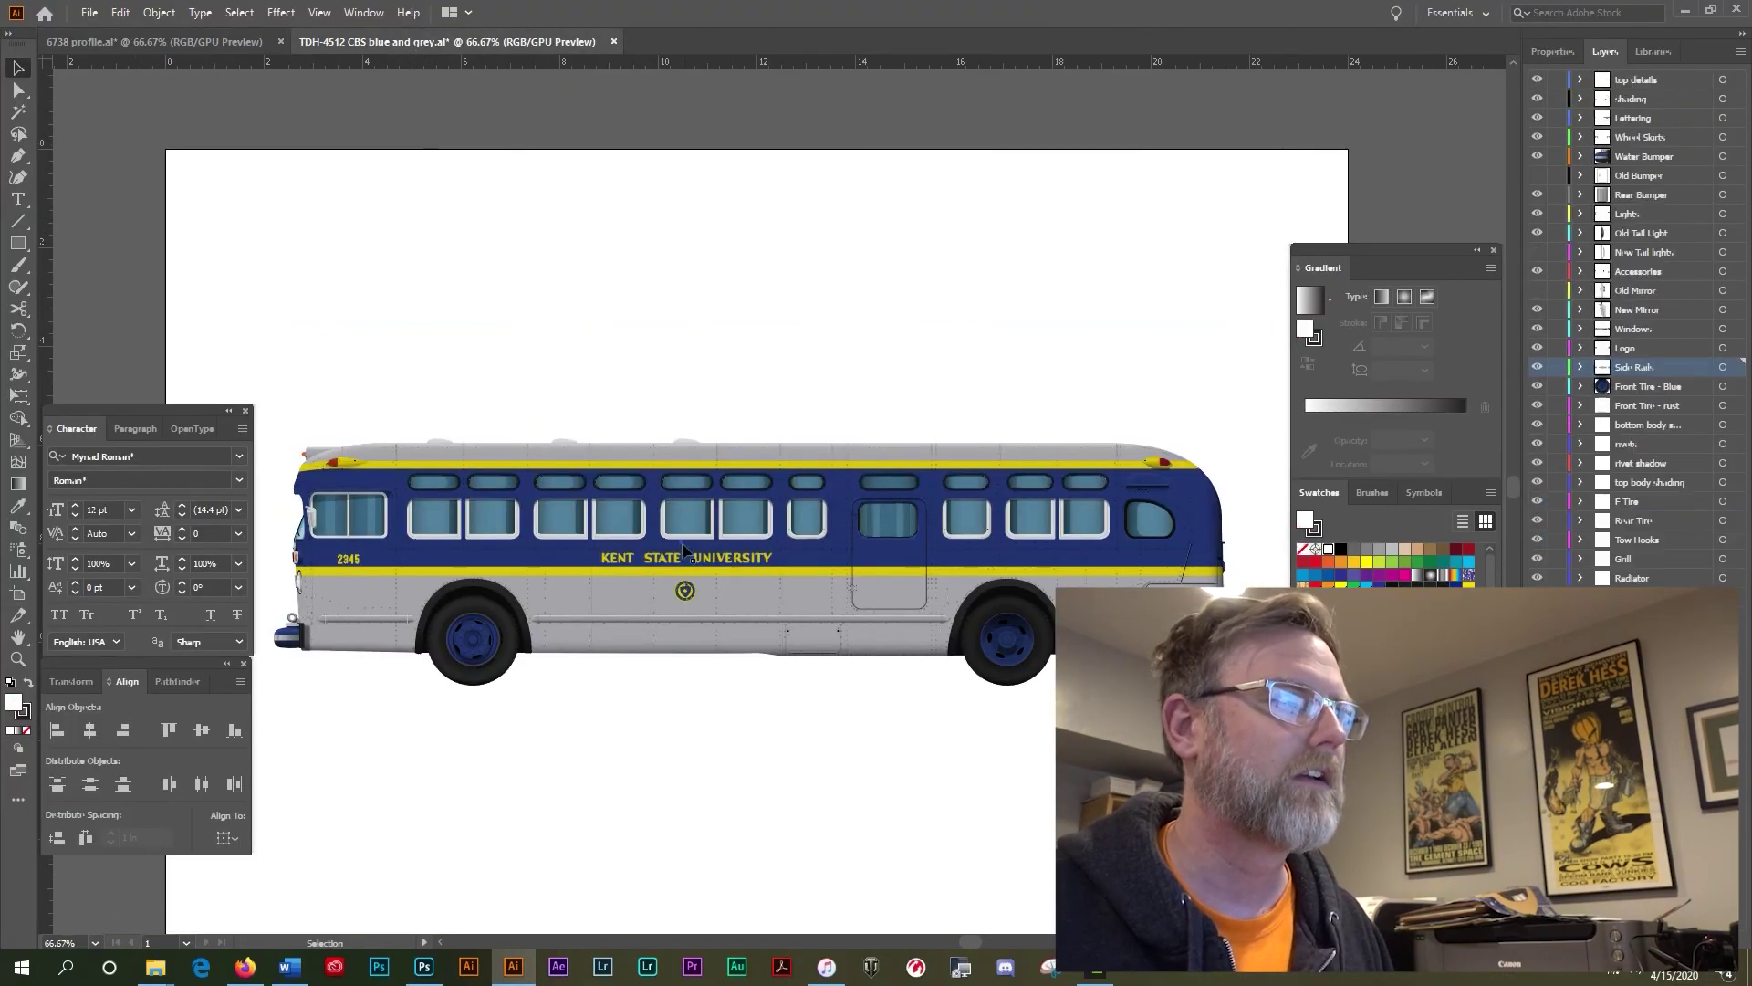